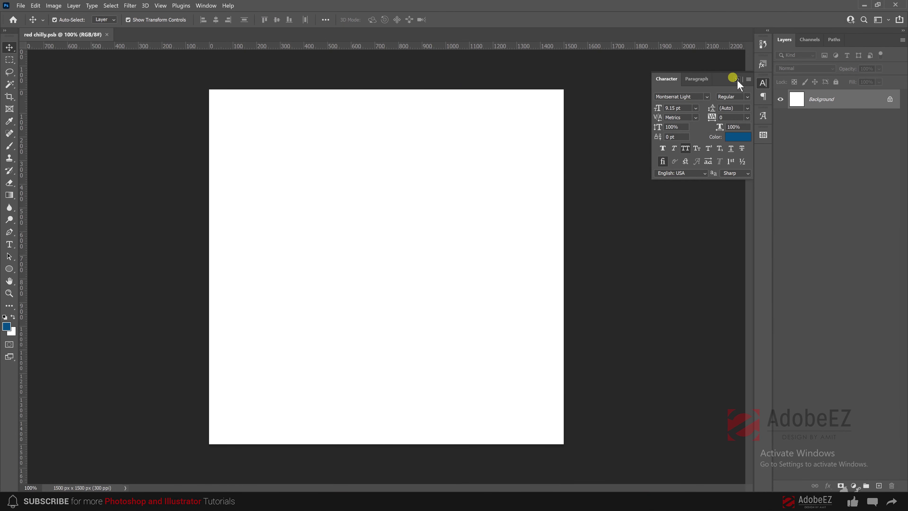
# - Zoom out and commit the embedded red chilli photo as a layer above the white background
pyautogui.click(736, 79)
pyautogui.hotkey('ctrl', '-')
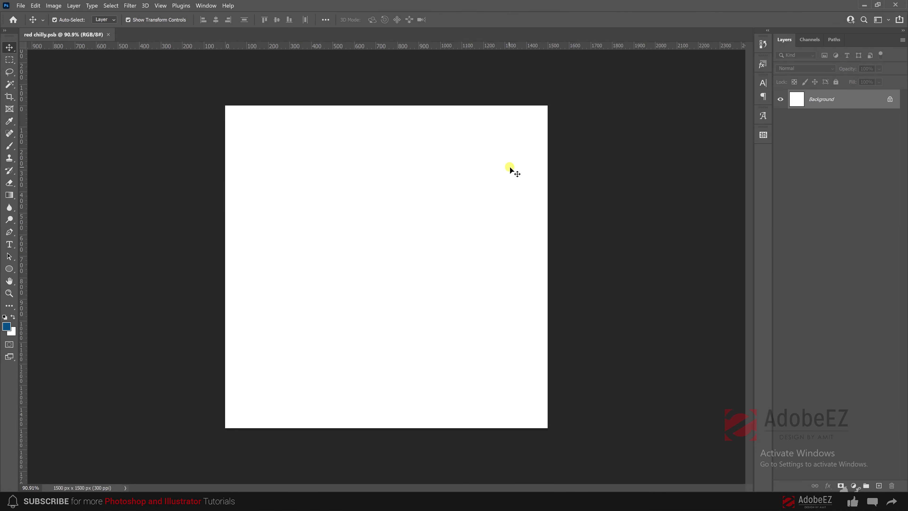
pyautogui.press('Return')
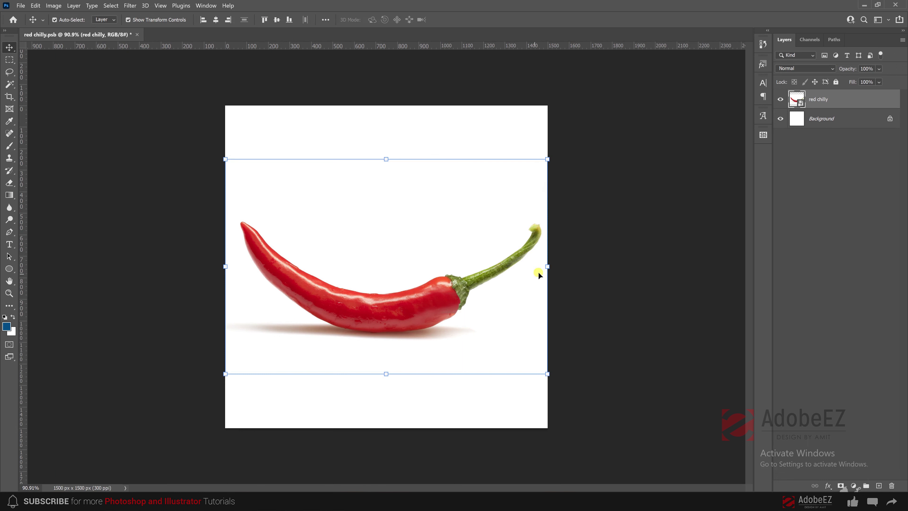
# - Tilt the chilli slightly and hide the white Background layer
pyautogui.moveTo(551, 268); pyautogui.dragTo(582, 261)
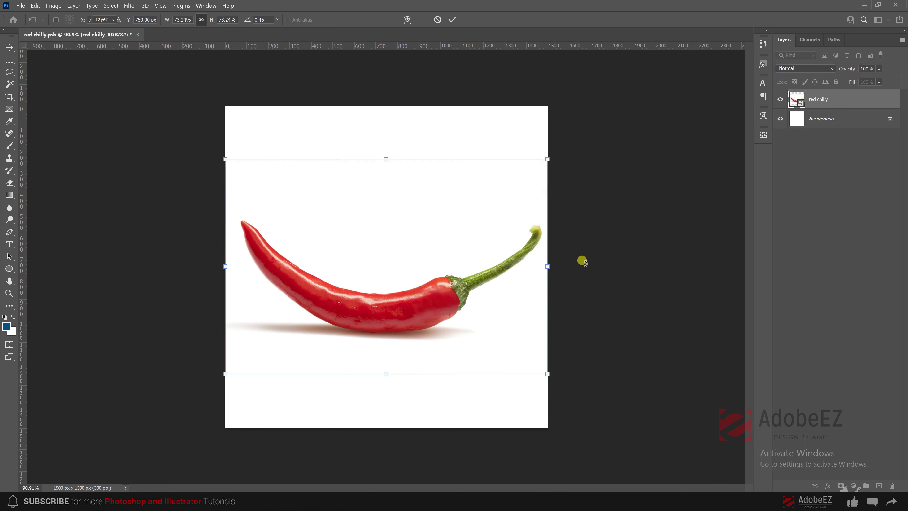
pyautogui.press('Return')
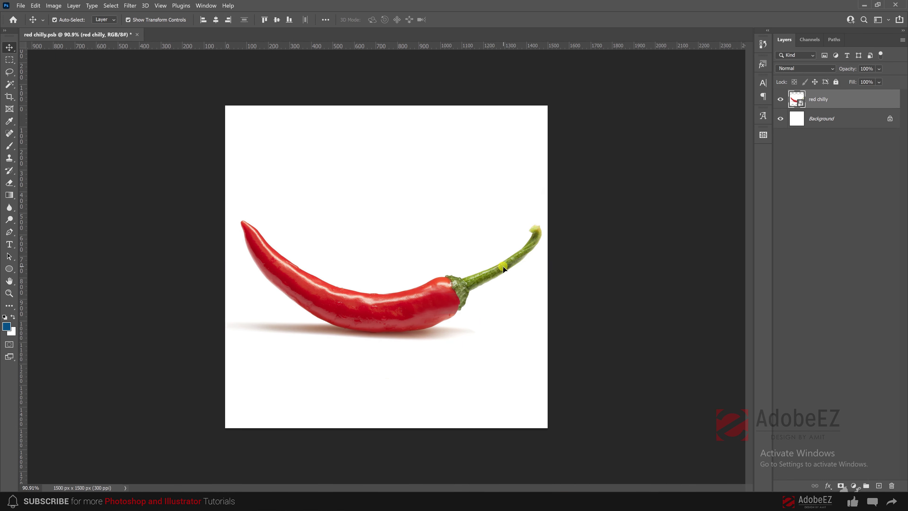
pyautogui.hotkey('ctrl', '1')
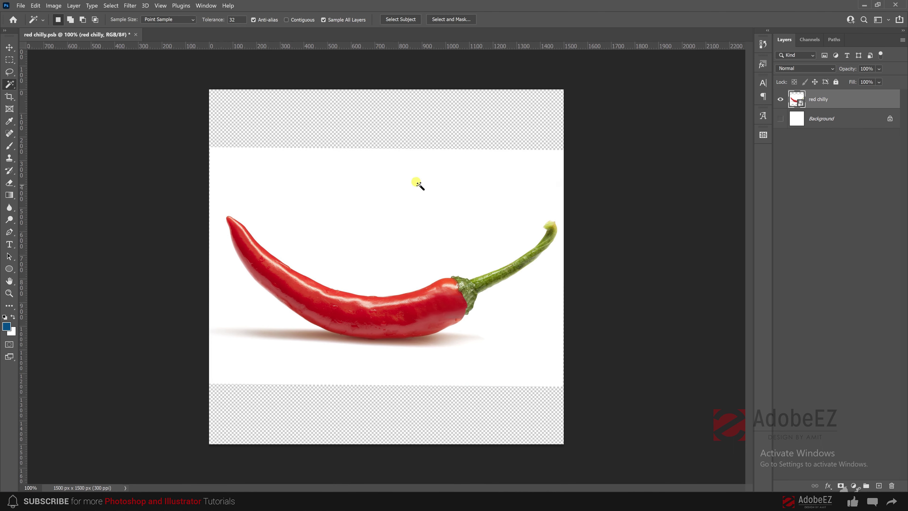
pyautogui.click(9, 84)
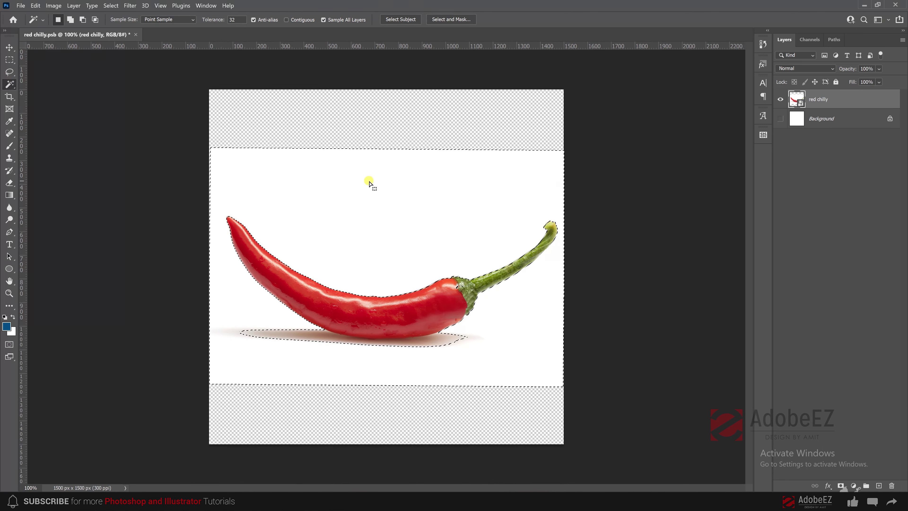
pyautogui.scroll(2, 445, 340)
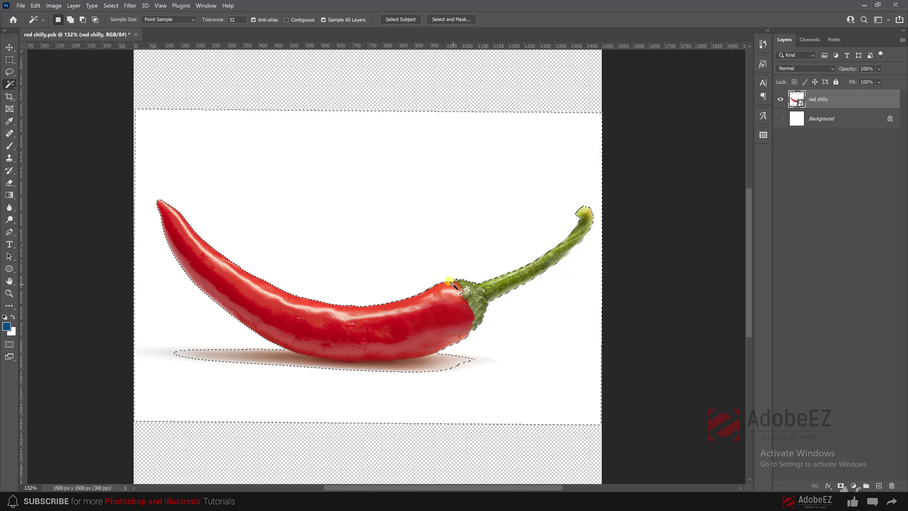
pyautogui.scroll(2, 465, 296)
pyautogui.scroll(3, 467, 297)
# - Quick-select the chilli, refining where the red pod meets the stem
pyautogui.hotkey('shift', 'w')
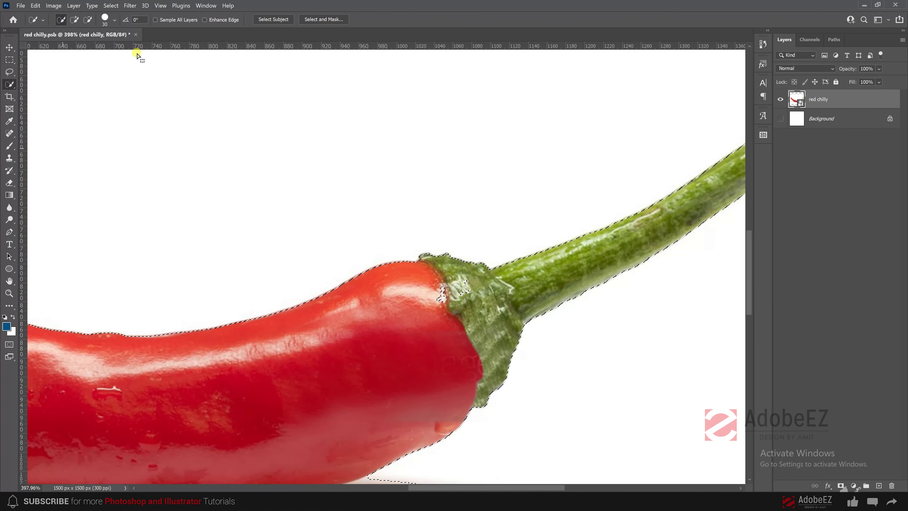
pyautogui.moveTo(468, 314); pyautogui.dragTo(436, 293)
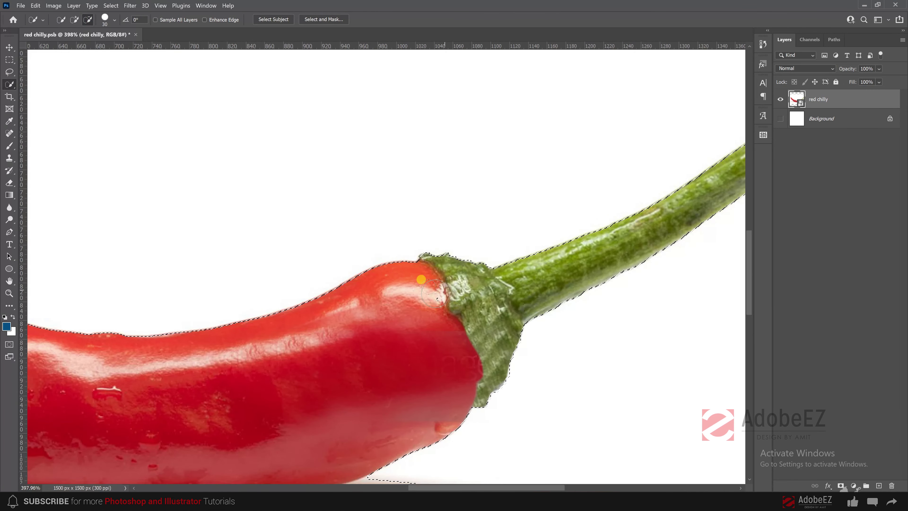
pyautogui.scroll(-3, 465, 264)
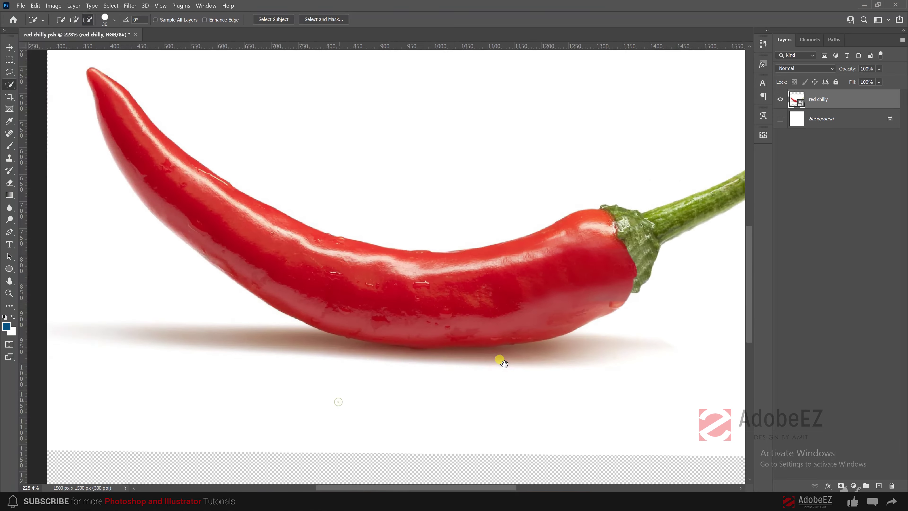
pyautogui.moveTo(390, 235); pyautogui.dragTo(239, 255)
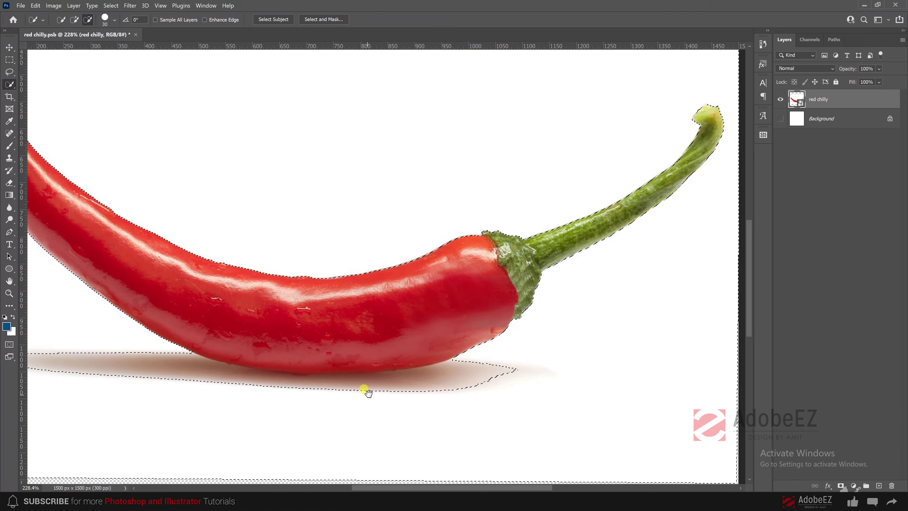
pyautogui.moveTo(366, 390); pyautogui.dragTo(421, 370)
# - Subtract the shadow beneath the chilli from the selection, left end to right
pyautogui.moveTo(128, 345); pyautogui.dragTo(153, 349)
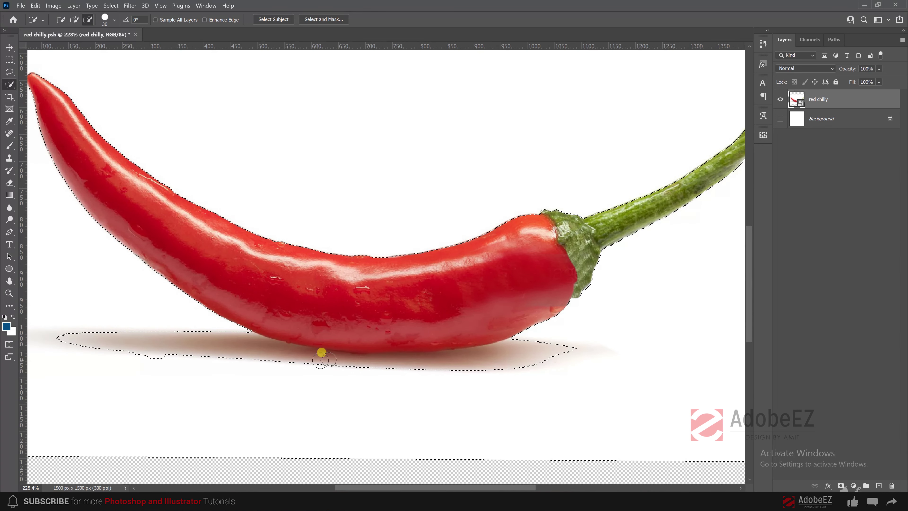
pyautogui.moveTo(323, 360)
pyautogui.mouseDown()
pyautogui.moveTo(258, 364)
pyautogui.moveTo(284, 358)
pyautogui.mouseUp()
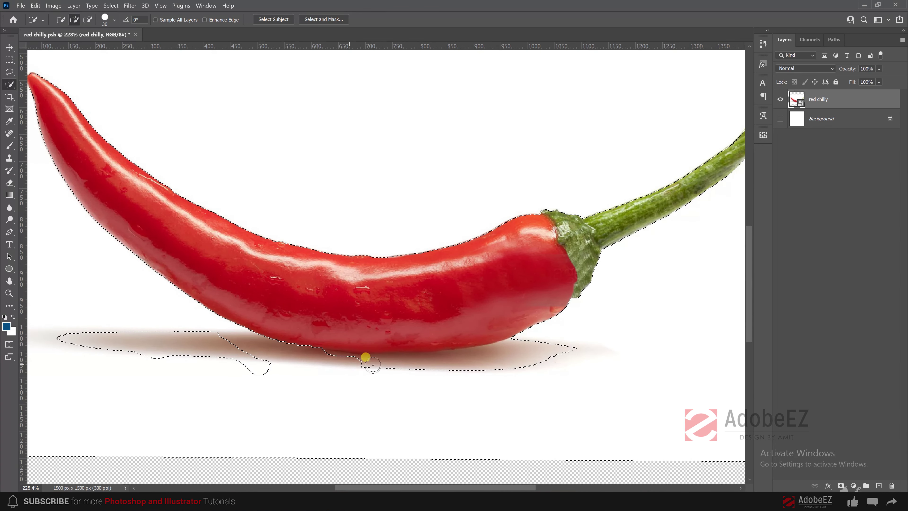
pyautogui.moveTo(572, 340); pyautogui.dragTo(545, 363)
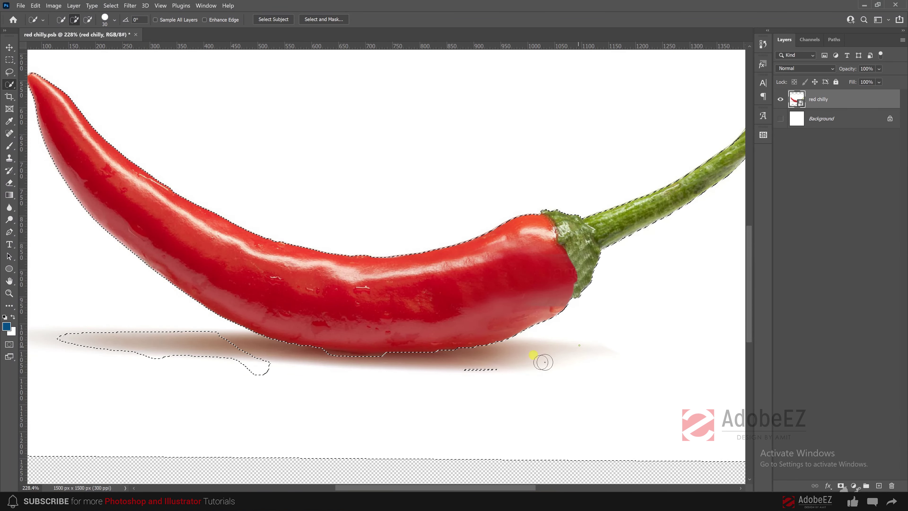
pyautogui.moveTo(176, 379); pyautogui.dragTo(343, 350)
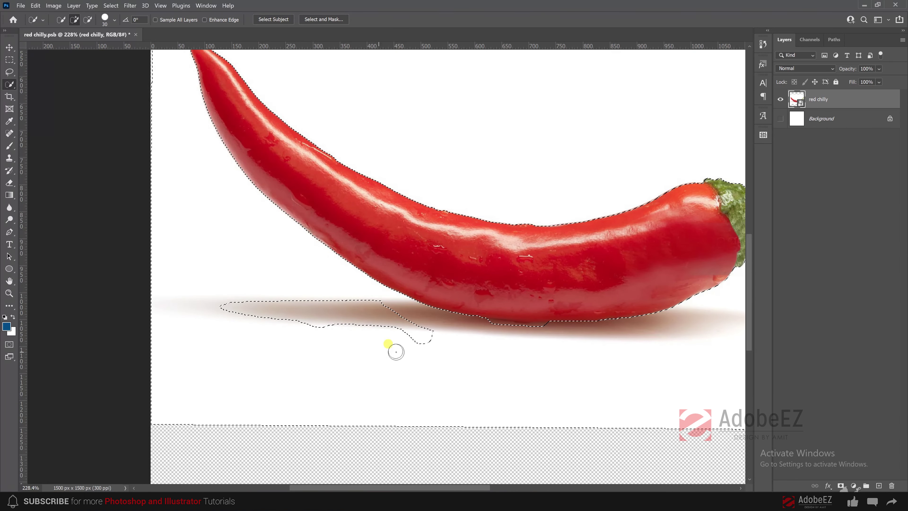
pyautogui.moveTo(421, 334)
pyautogui.mouseDown()
pyautogui.moveTo(336, 302)
pyautogui.moveTo(217, 318)
pyautogui.mouseUp()
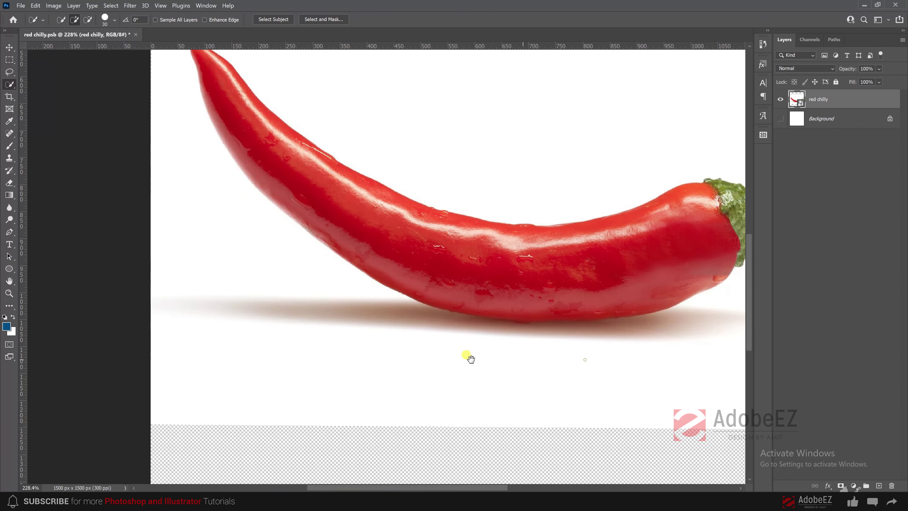
pyautogui.scroll(-2, 470, 356)
pyautogui.scroll(-2, 481, 371)
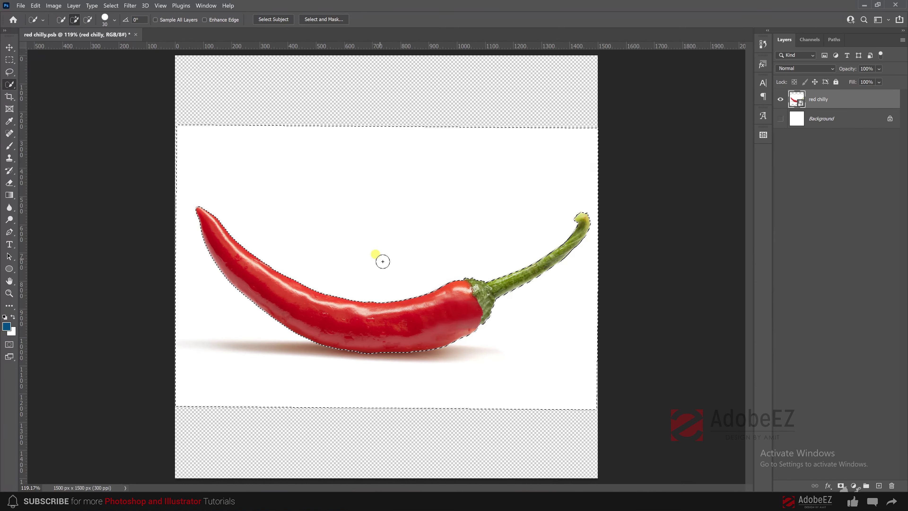
pyautogui.scroll(-1, 375, 257)
pyautogui.scroll(-1, 375, 257)
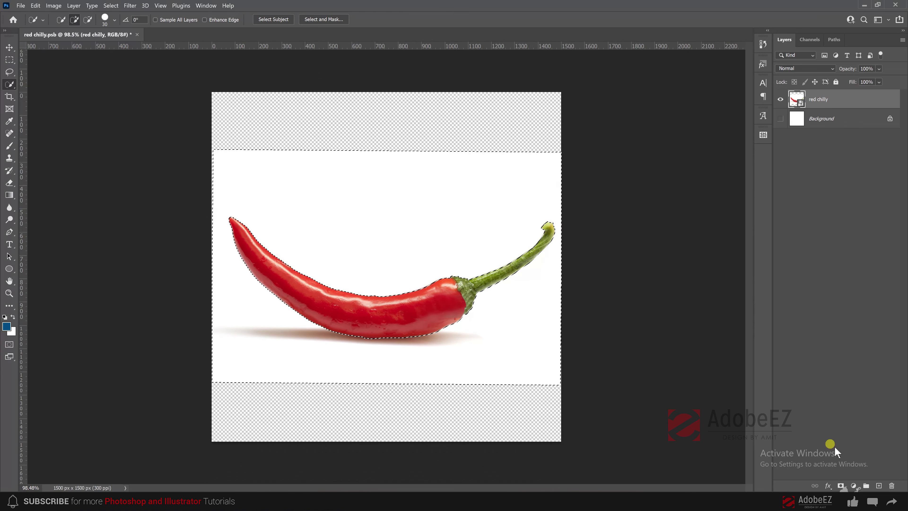
# - Mask away the white backdrop and convert the red chilly layer to a smart object
pyautogui.click(839, 487)
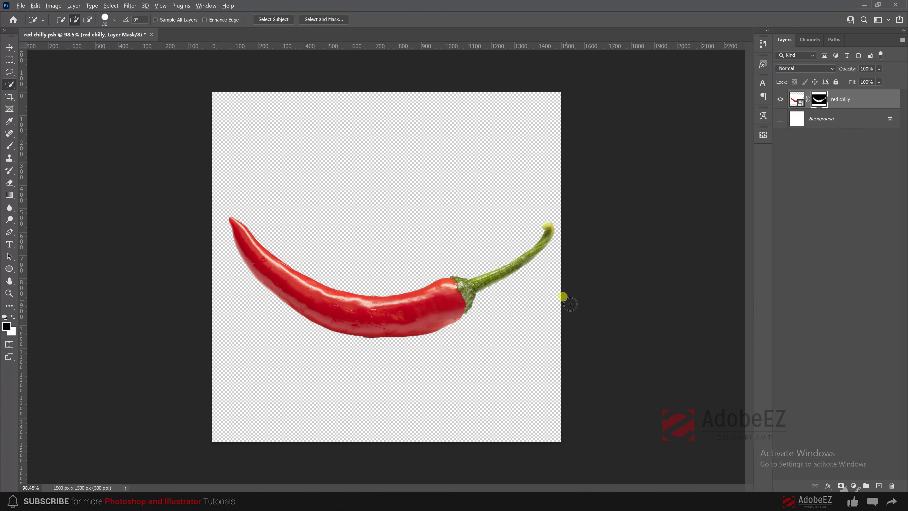
pyautogui.scroll(3, 469, 301)
pyautogui.scroll(2, 469, 301)
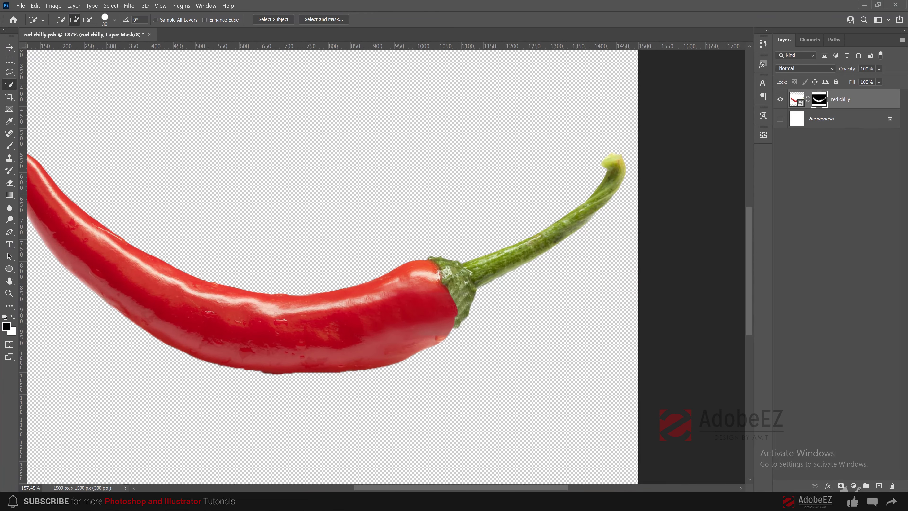
pyautogui.click(9, 47)
pyautogui.scroll(-2, 450, 224)
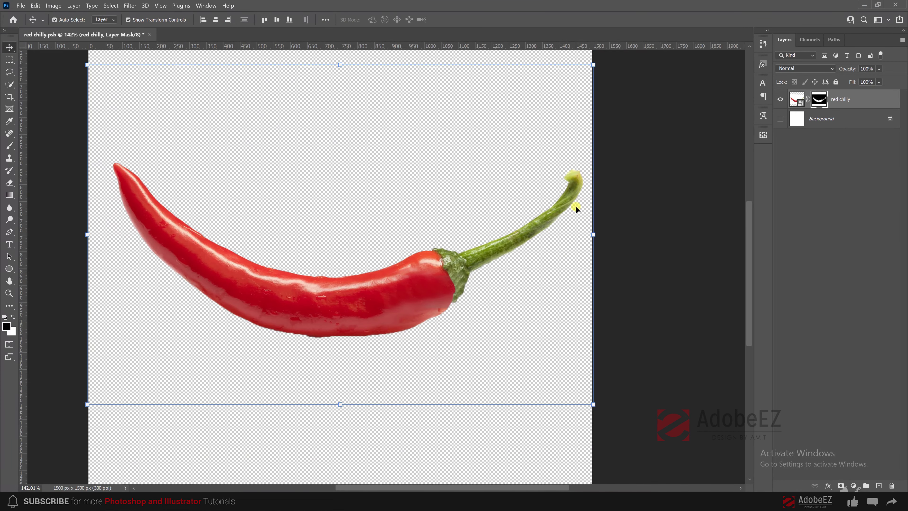
pyautogui.rightClick(871, 96)
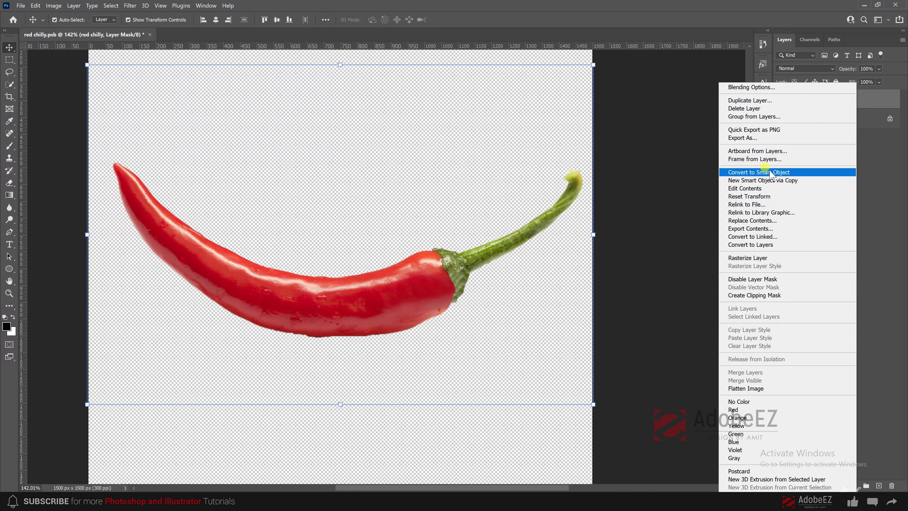
pyautogui.click(770, 172)
pyautogui.scroll(-2, 440, 205)
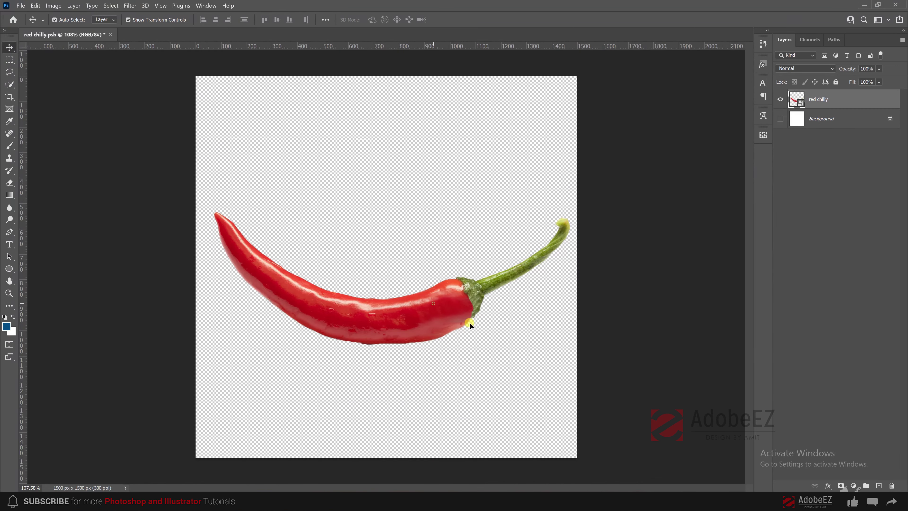
# - Scale the chilli to about 78% and move it into the canvas's upper half
pyautogui.hotkey('ctrl', 't')
pyautogui.moveTo(576, 394); pyautogui.dragTo(488, 339)
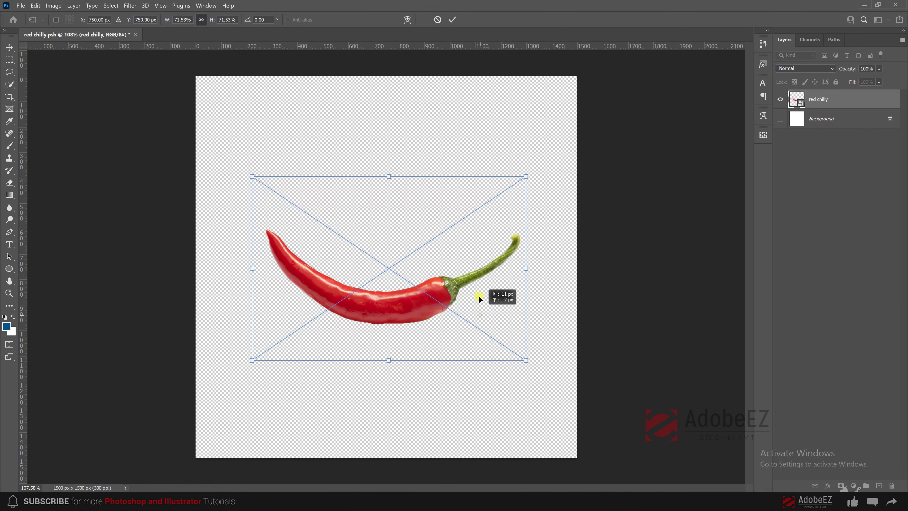
pyautogui.moveTo(479, 298); pyautogui.dragTo(472, 225)
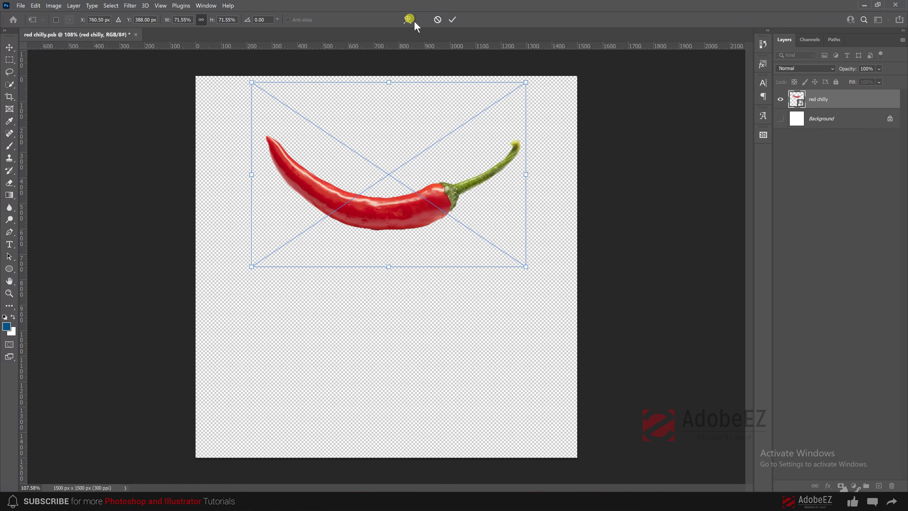
pyautogui.click(453, 20)
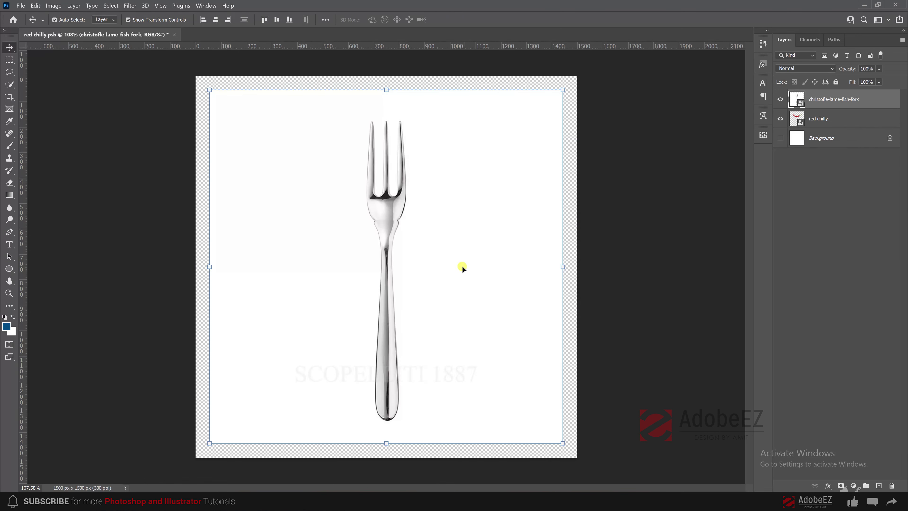
# - Slim the fork and move it down onto the chilli, centred
pyautogui.scroll(1, 459, 244)
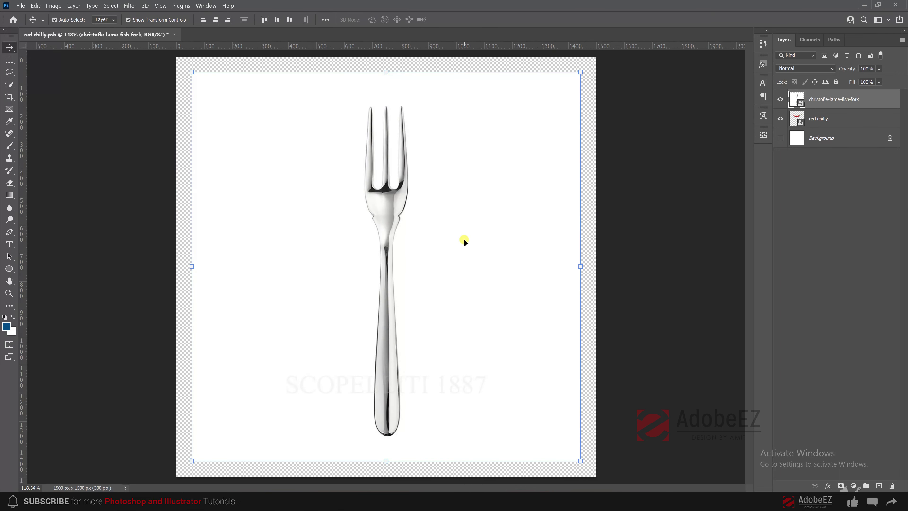
pyautogui.click(14, 85)
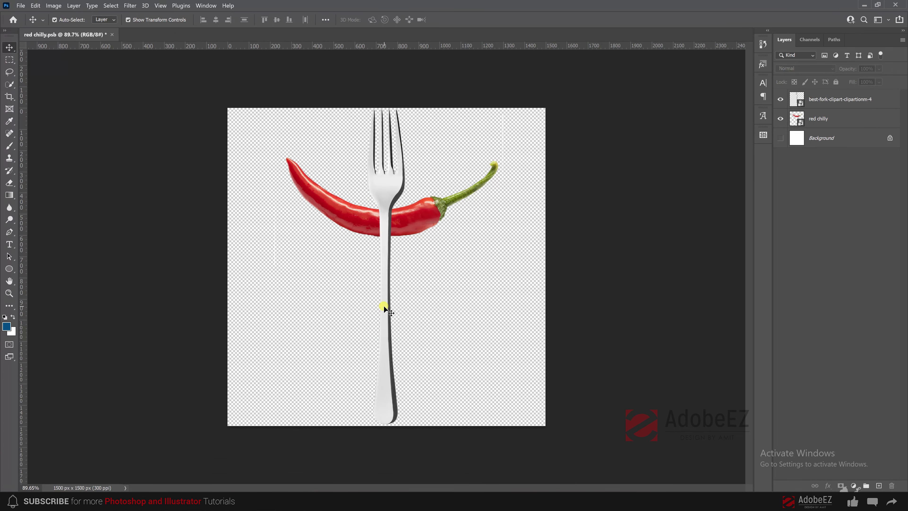
pyautogui.moveTo(386, 308); pyautogui.dragTo(386, 305)
pyautogui.moveTo(399, 418); pyautogui.dragTo(394, 367)
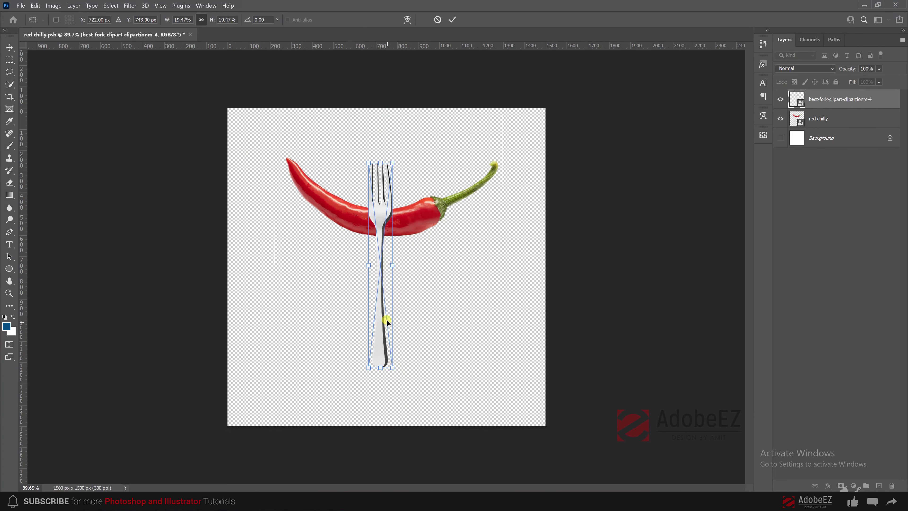
pyautogui.moveTo(383, 316); pyautogui.dragTo(387, 363)
pyautogui.press('Return')
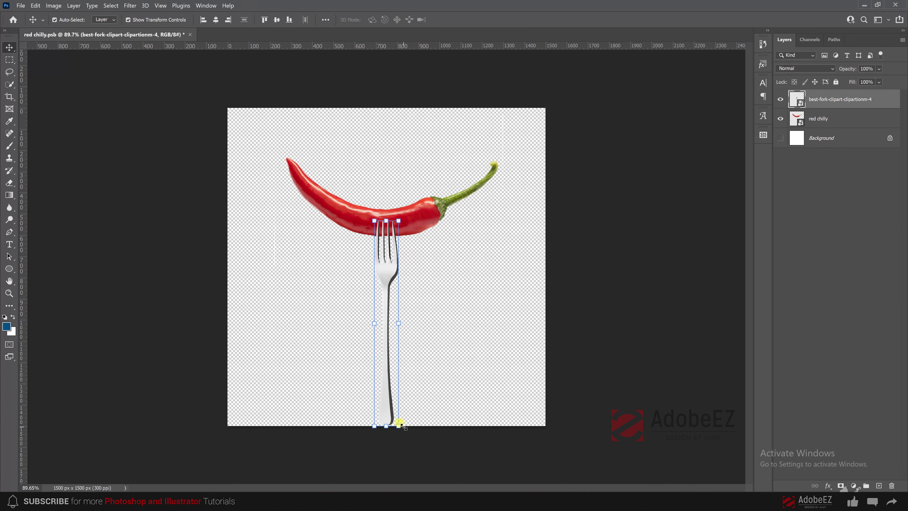
# - Enlarge and widen the fork, lowering it along the centre line under the chilli
pyautogui.moveTo(399, 425); pyautogui.dragTo(540, 458)
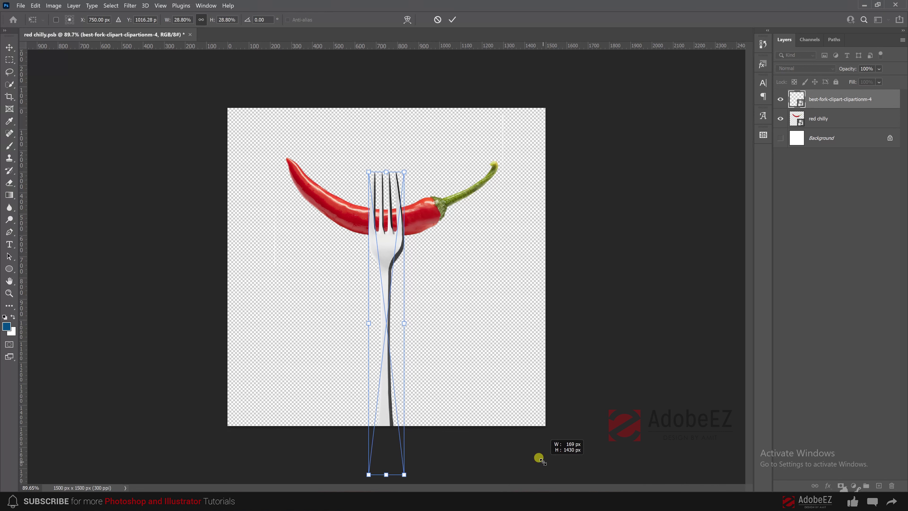
pyautogui.moveTo(392, 261); pyautogui.dragTo(400, 302)
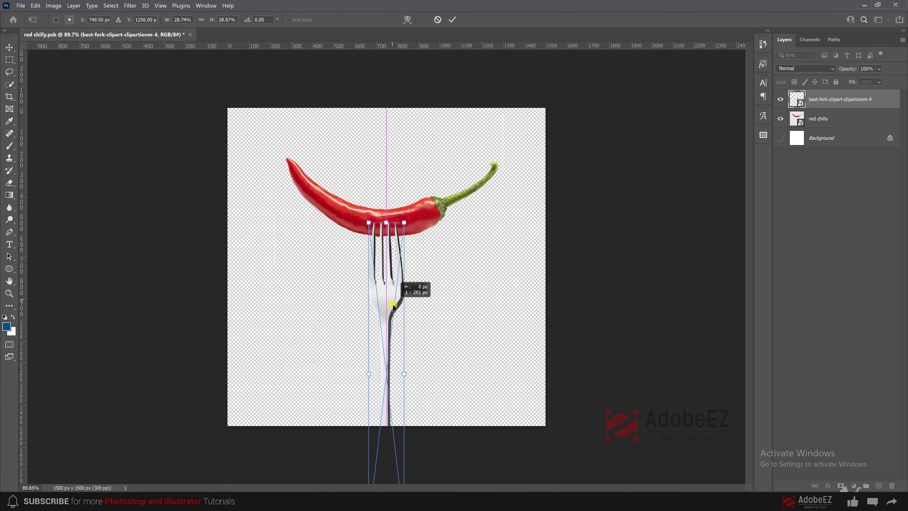
pyautogui.moveTo(404, 382); pyautogui.dragTo(411, 383)
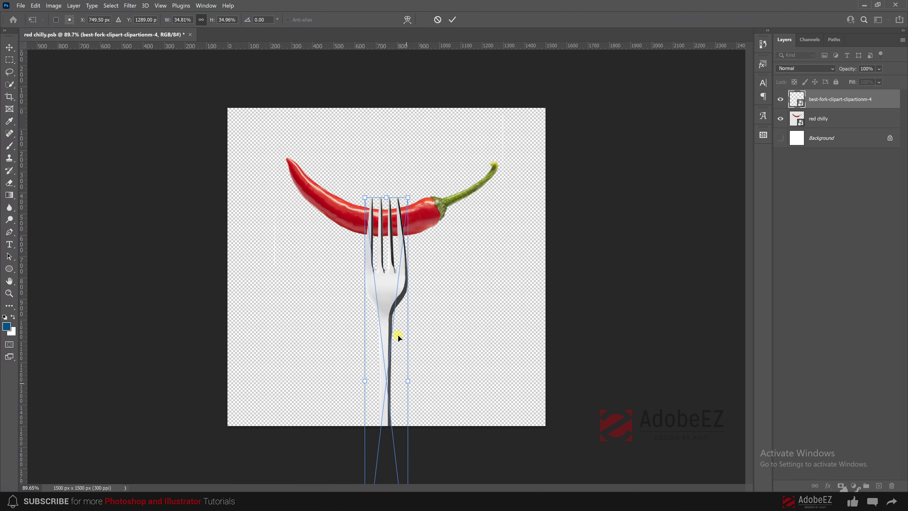
pyautogui.moveTo(382, 276); pyautogui.dragTo(382, 301)
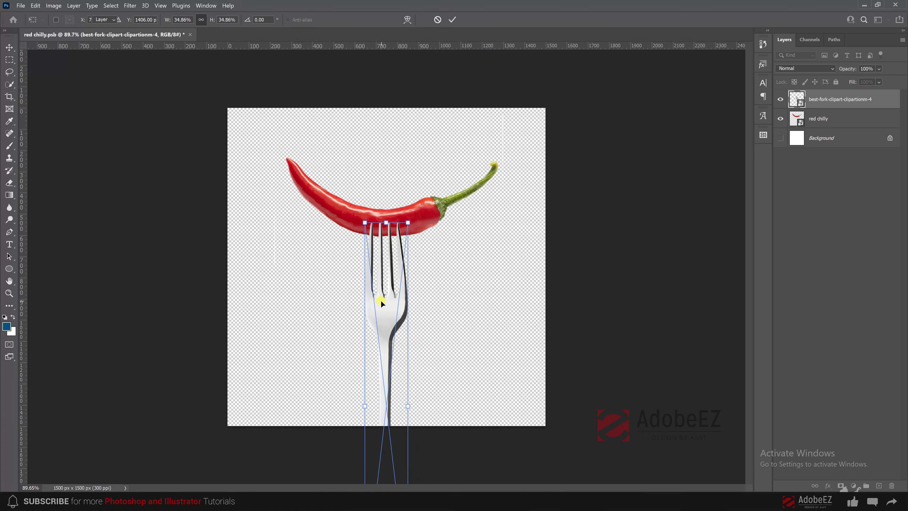
pyautogui.press('Return')
pyautogui.press('z')
pyautogui.click(440, 284)
# - Bring the red chilly layer in front of the fork layer
pyautogui.press('v')
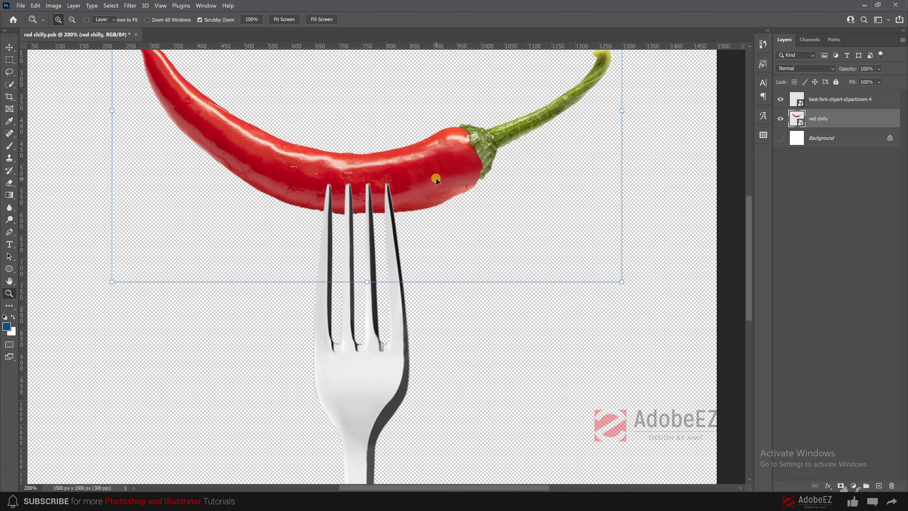
pyautogui.hotkey('ctrl', ']')
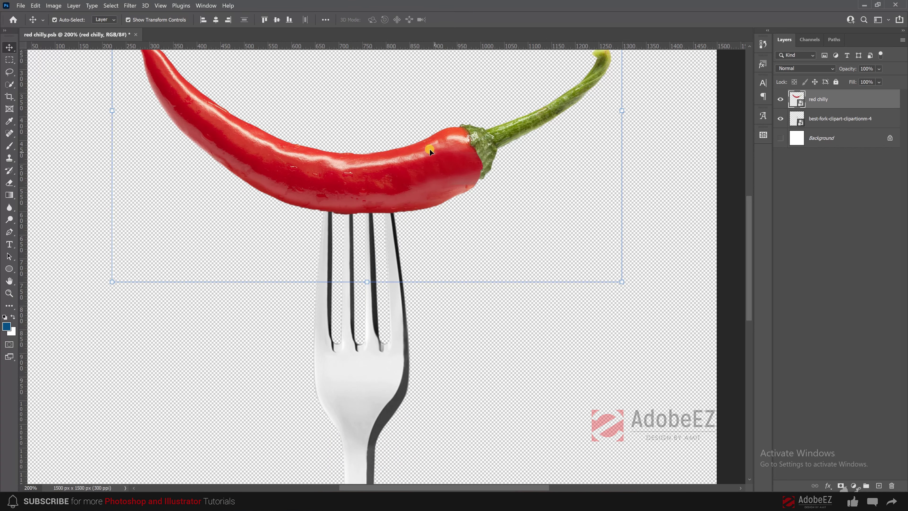
pyautogui.moveTo(464, 244); pyautogui.dragTo(470, 301)
pyautogui.moveTo(833, 99)
pyautogui.mouseDown()
pyautogui.moveTo(837, 116)
pyautogui.moveTo(823, 97)
pyautogui.mouseUp()
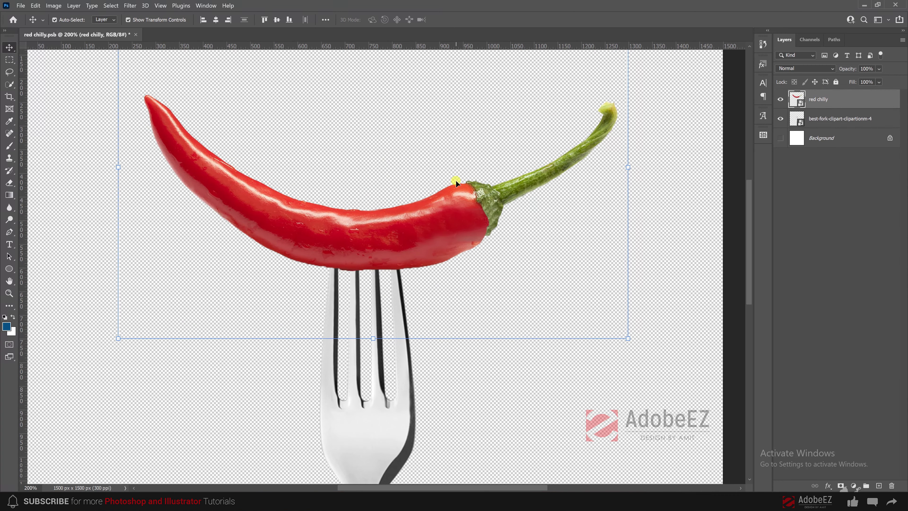
pyautogui.scroll(-4, 426, 188)
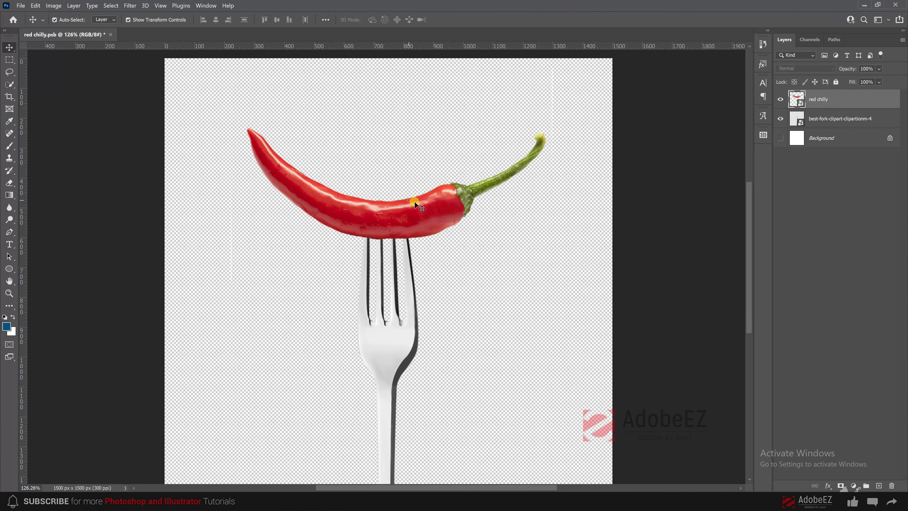
# - Show the Background layer and fill it with black
pyautogui.click(781, 138)
pyautogui.click(836, 137)
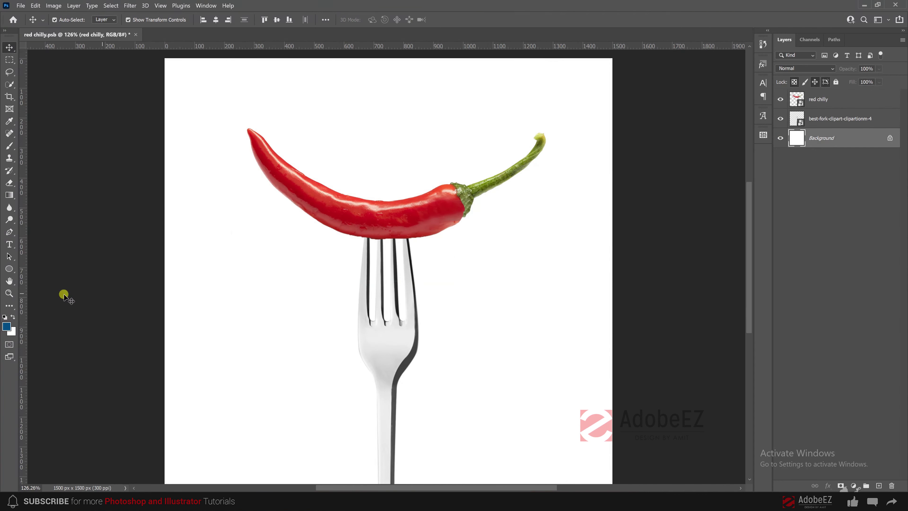
pyautogui.click(6, 326)
pyautogui.moveTo(195, 372); pyautogui.dragTo(82, 455)
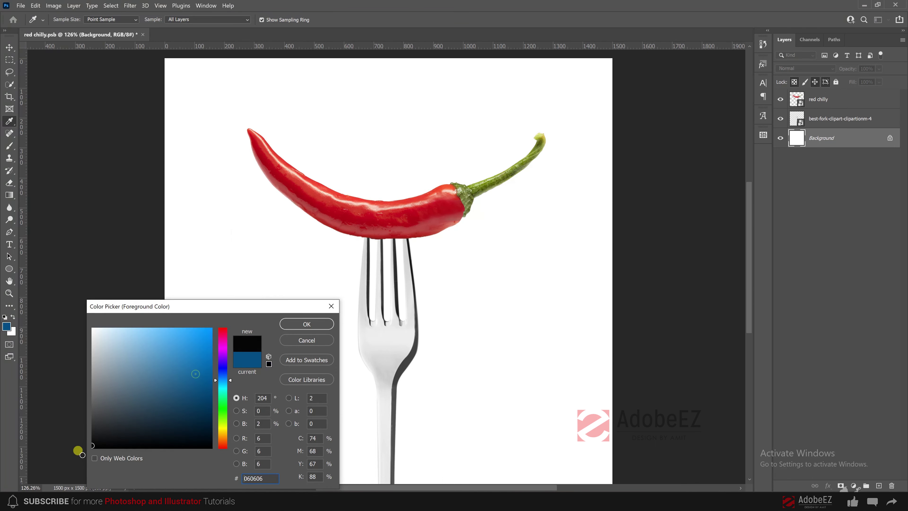
pyautogui.click(295, 324)
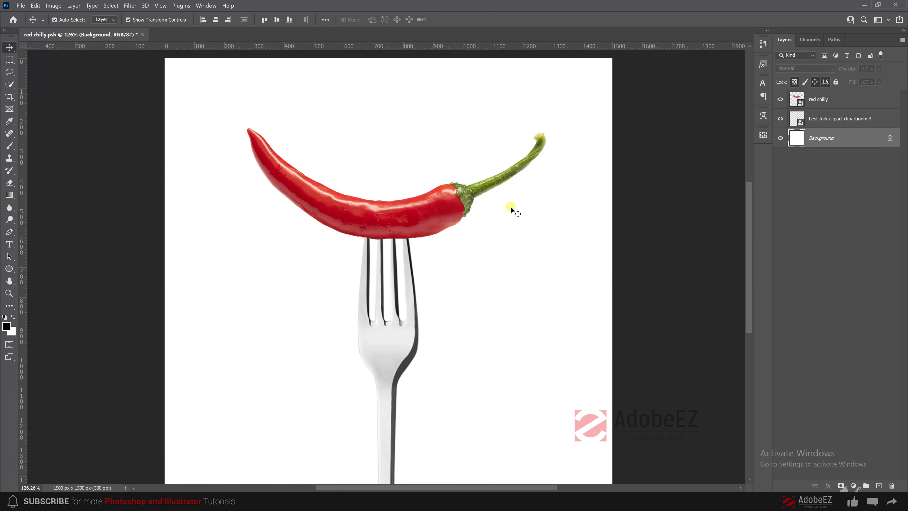
pyautogui.hotkey('alt', 'BackSpace')
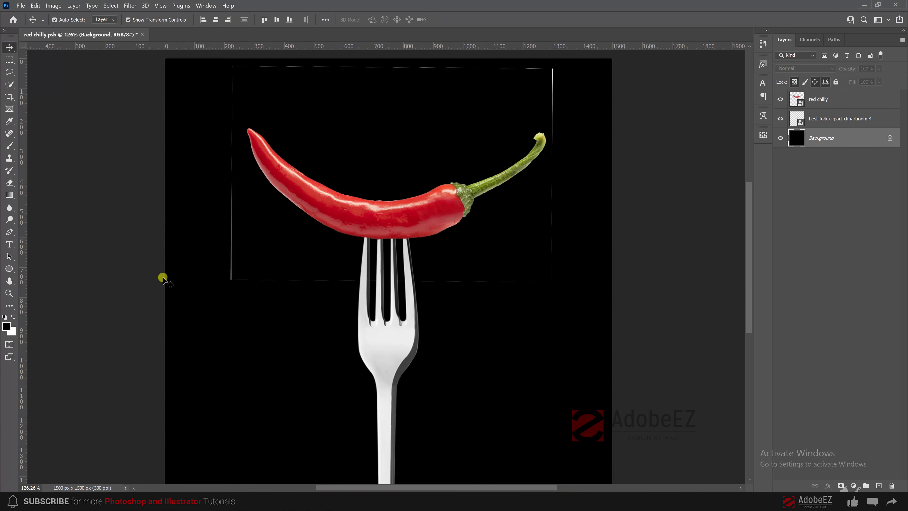
# - Inside the chilli smart object, add a black-filled layer beneath the chilli
pyautogui.scroll(1, 292, 263)
pyautogui.scroll(1, 357, 250)
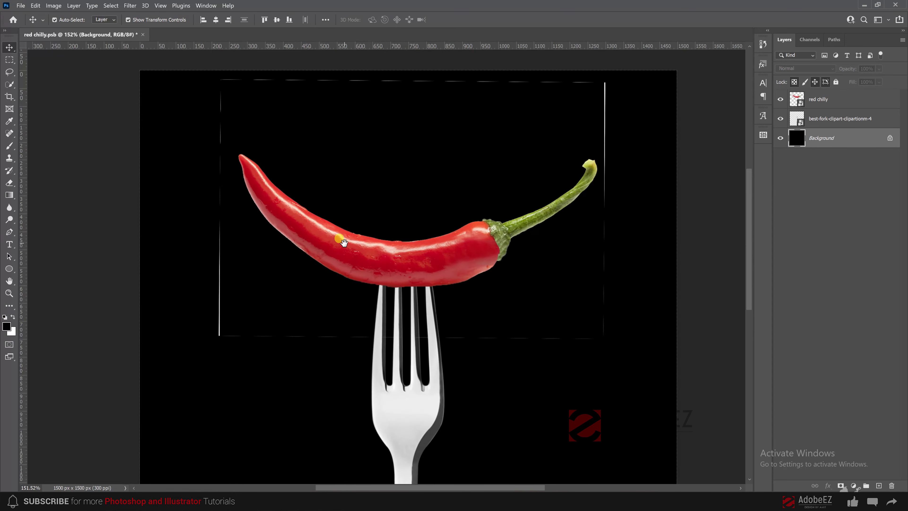
pyautogui.click(385, 248)
pyautogui.click(821, 138)
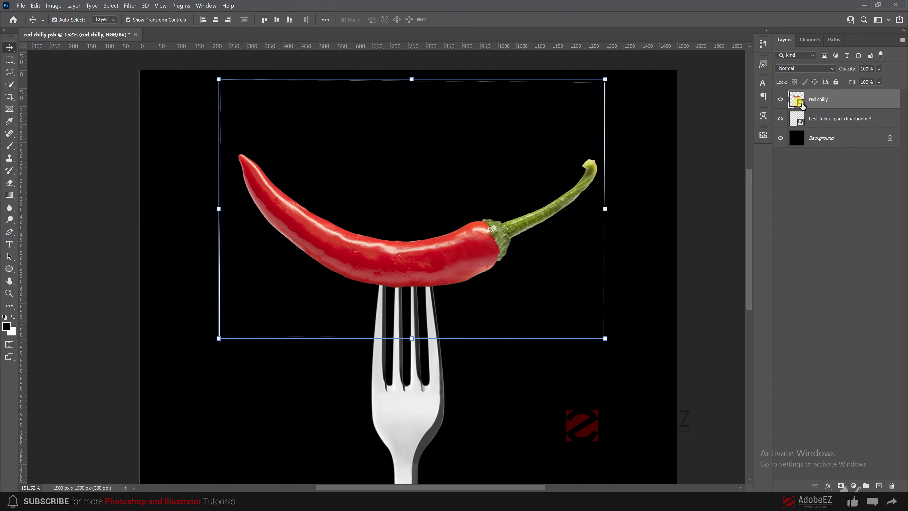
pyautogui.hotkey('ctrl', 'Tab')
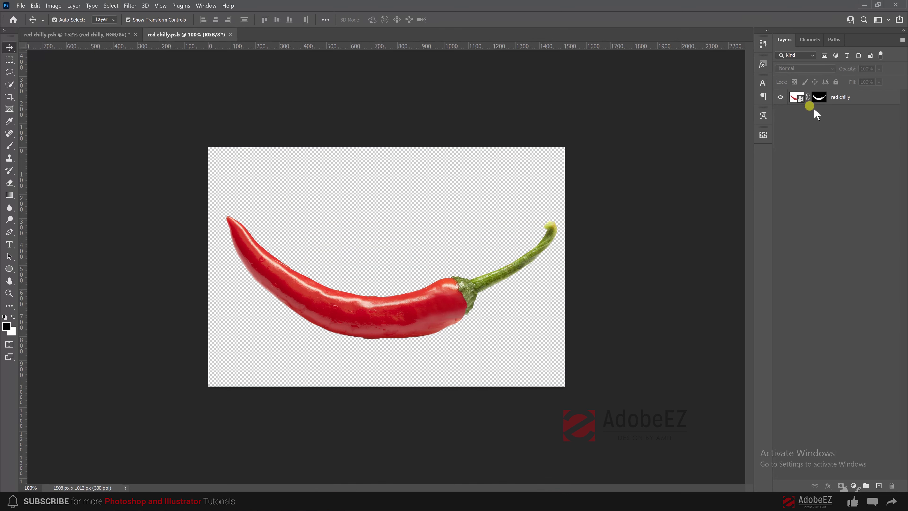
pyautogui.click(879, 485)
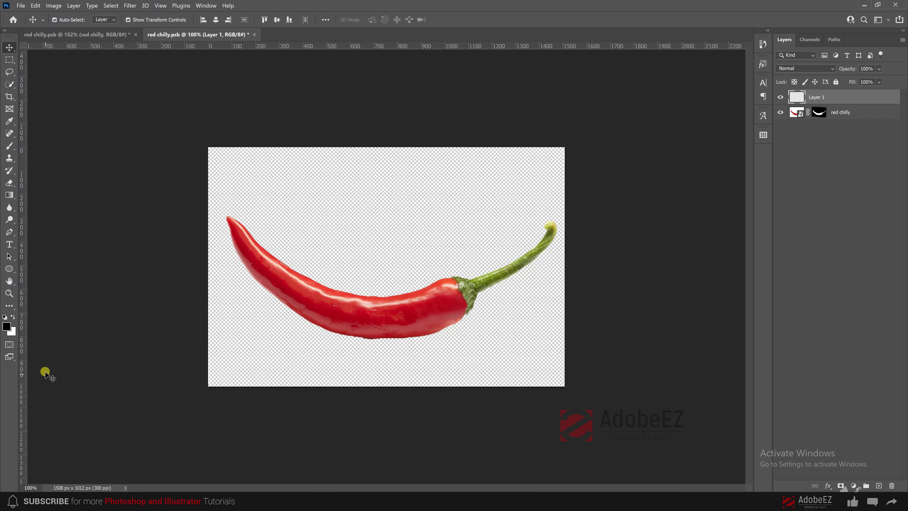
pyautogui.hotkey('alt', 'BackSpace')
pyautogui.hotkey('ctrl', '[')
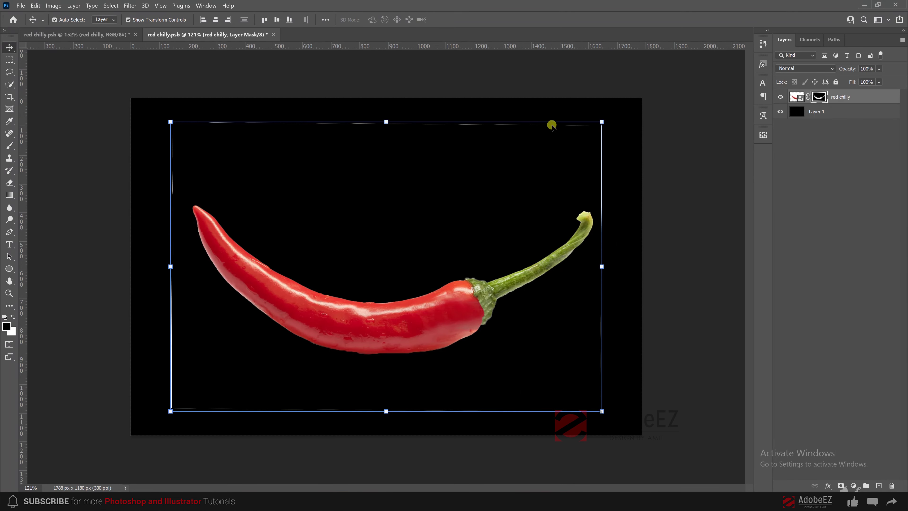
pyautogui.press('b')
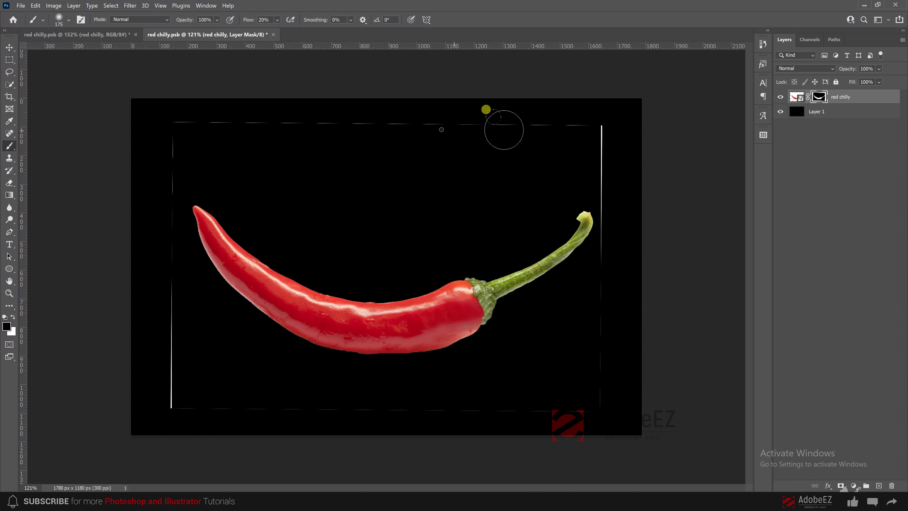
# - Paint out the white lines along the top and right edges with a black Soft Round brush
pyautogui.rightClick(7, 147)
pyautogui.rightClick(316, 153)
pyautogui.click(354, 279)
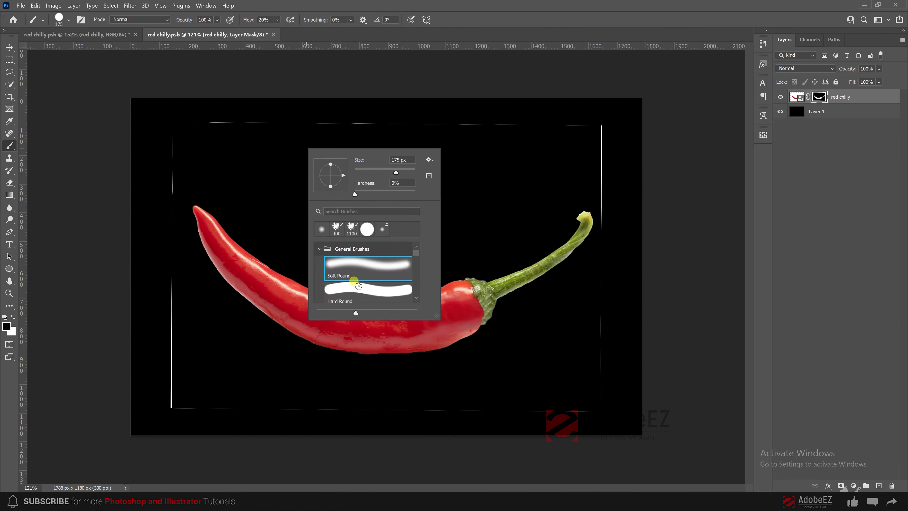
pyautogui.doubleClick(359, 286)
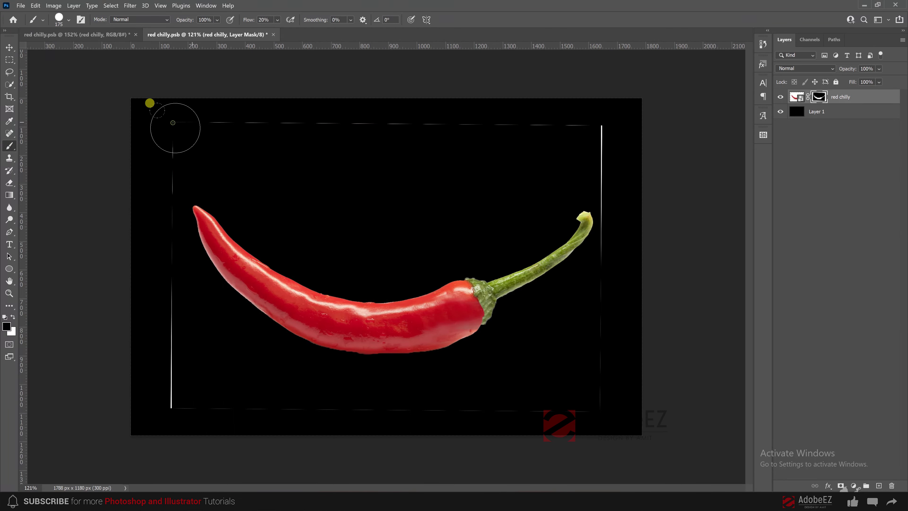
pyautogui.moveTo(264, 127); pyautogui.dragTo(541, 114)
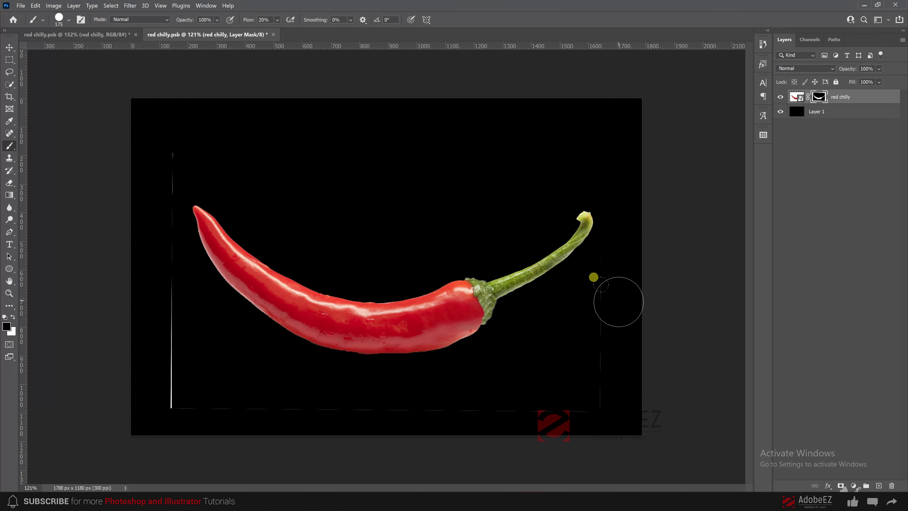
pyautogui.moveTo(163, 351)
pyautogui.mouseDown()
pyautogui.moveTo(155, 181)
pyautogui.moveTo(331, 436)
pyautogui.mouseUp()
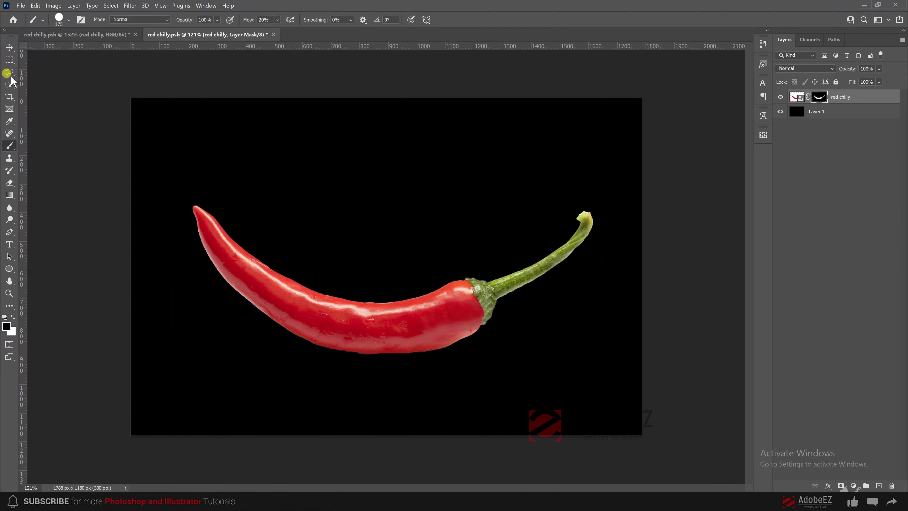
# - Hide the black Layer 1 and trim the chilli file's transparent pixels to 1507 × 998 px
pyautogui.click(9, 47)
pyautogui.hotkey('ctrl', '1')
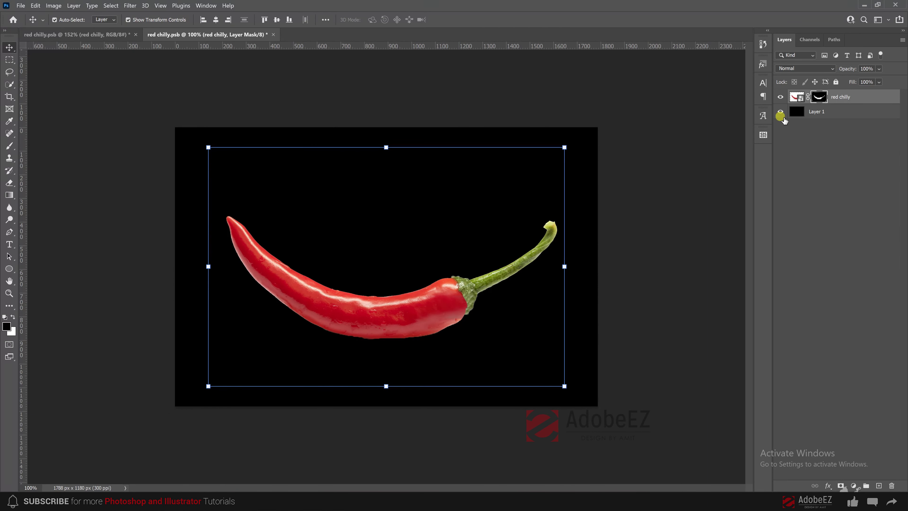
pyautogui.click(780, 112)
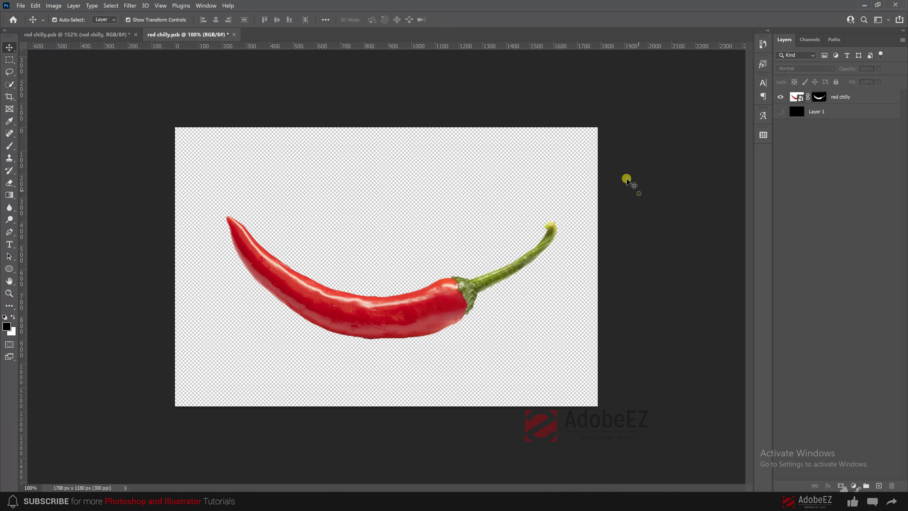
pyautogui.click(54, 5)
pyautogui.click(59, 103)
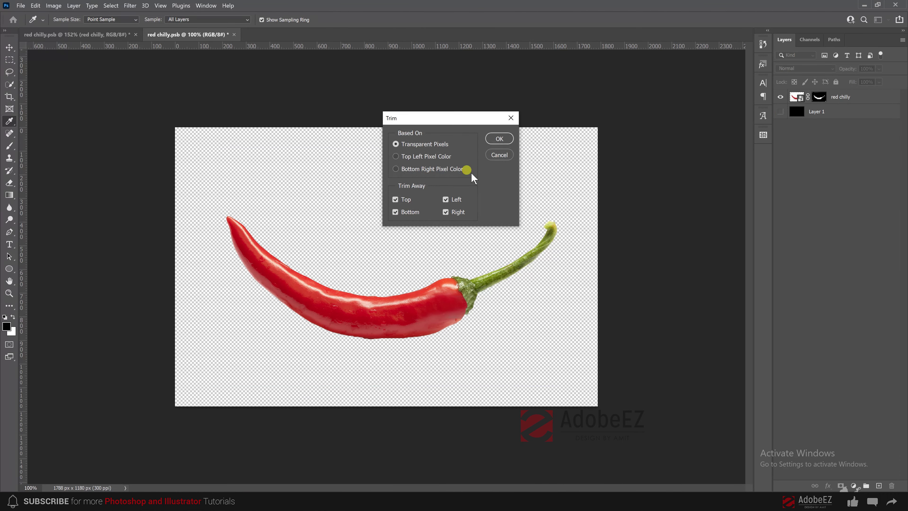
pyautogui.click(505, 141)
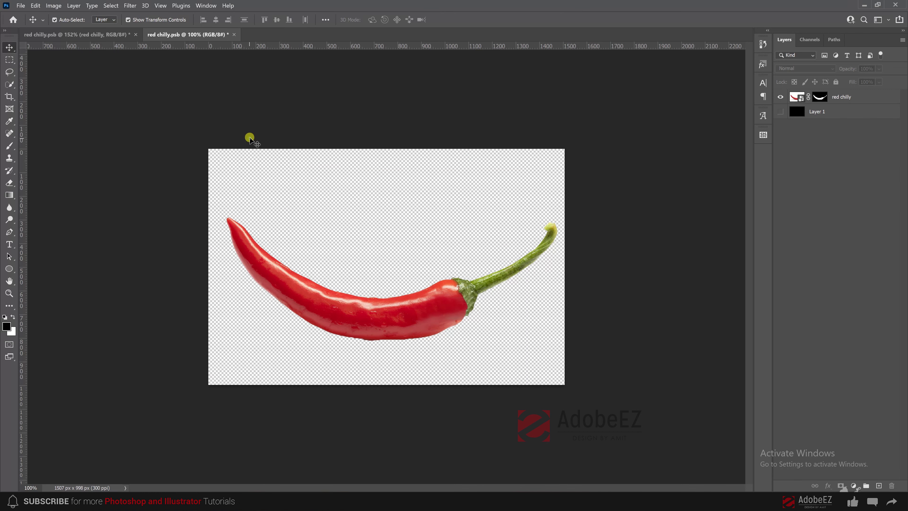
# - Save and close the chilli file, then fit the composition in the window
pyautogui.click(20, 6)
pyautogui.click(36, 107)
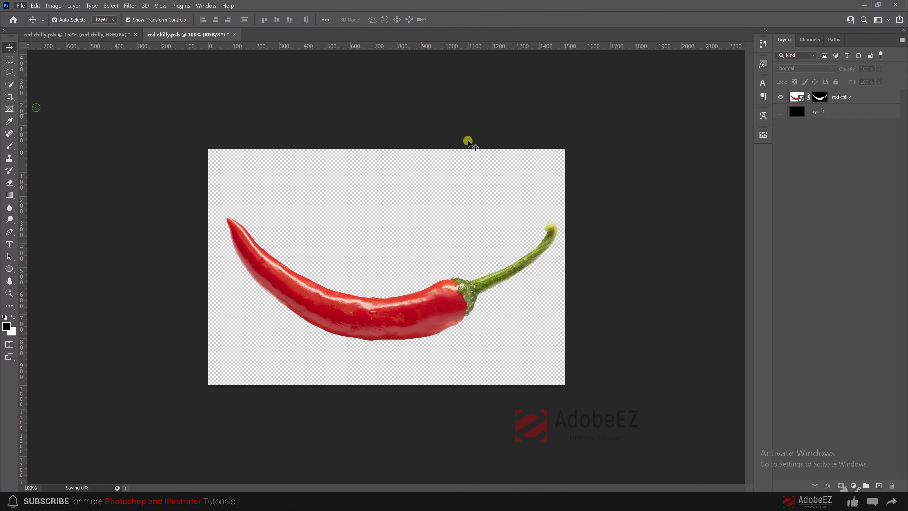
pyautogui.rightClick(204, 36)
pyautogui.click(222, 39)
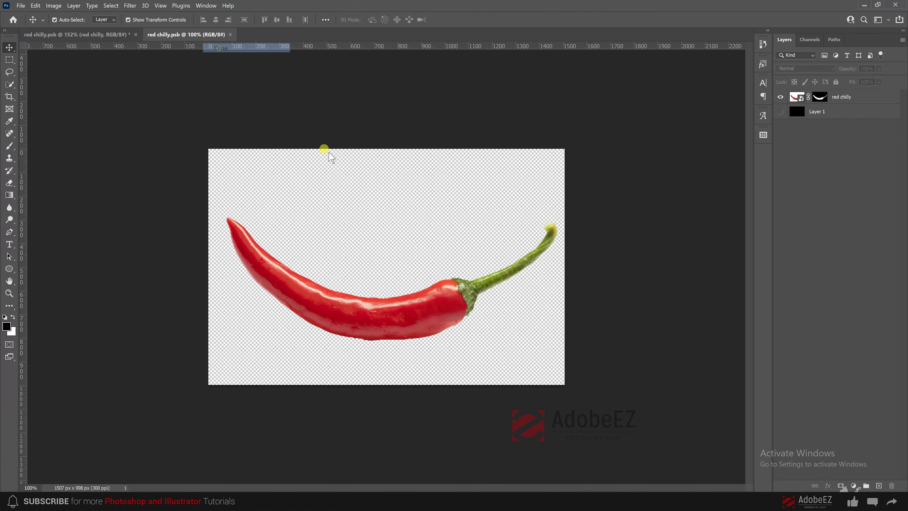
pyautogui.hotkey('ctrl', '0')
# - Select the chilli and fork layers together and move them down about 116 px
pyautogui.click(612, 223)
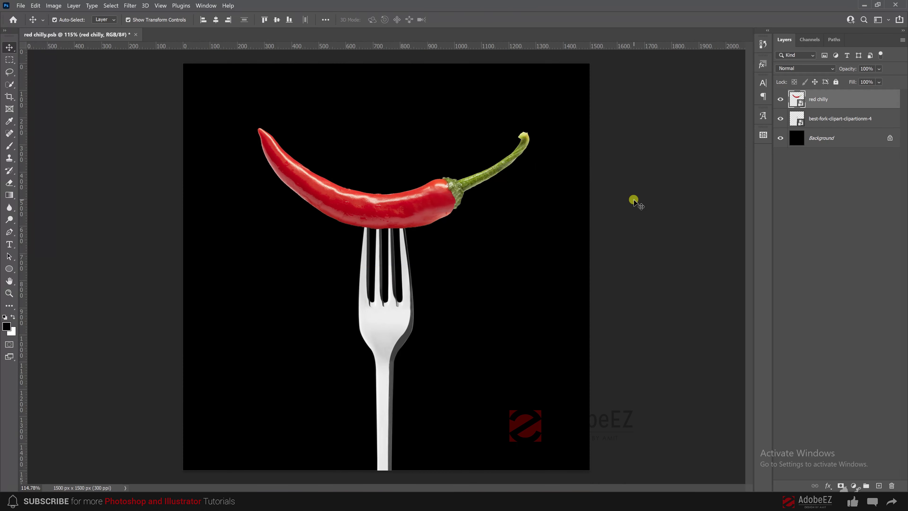
pyautogui.scroll(-2, 419, 220)
pyautogui.hotkey('ctrl', 'alt', 'a')
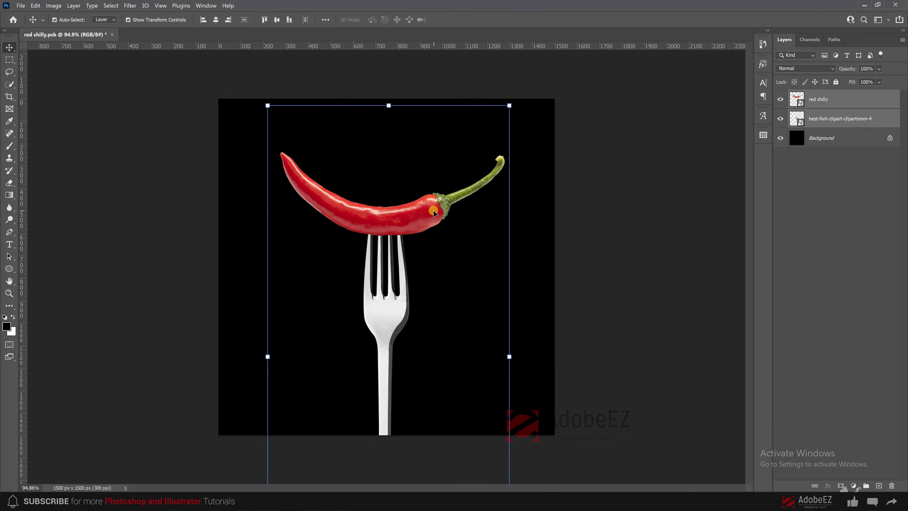
pyautogui.moveTo(428, 213); pyautogui.dragTo(431, 255)
pyautogui.moveTo(488, 261); pyautogui.dragTo(488, 261)
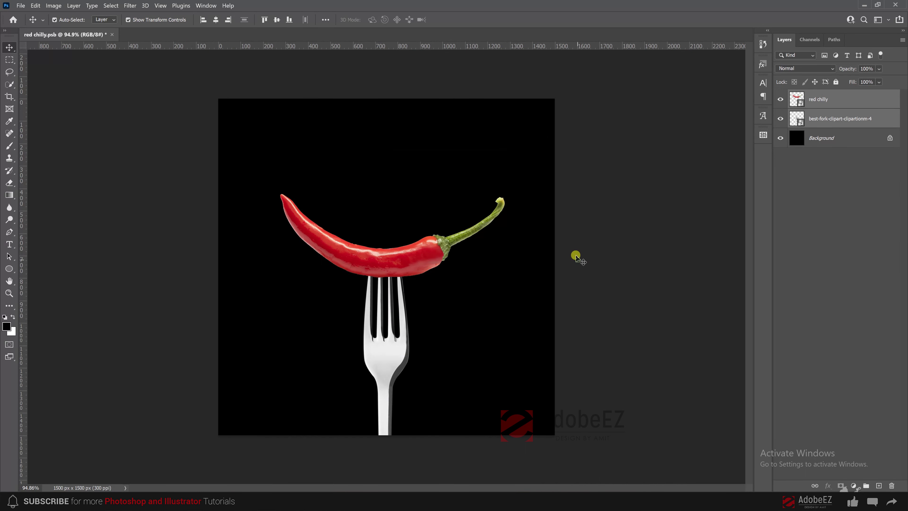
pyautogui.scroll(-1, 449, 188)
pyautogui.scroll(2, 552, 263)
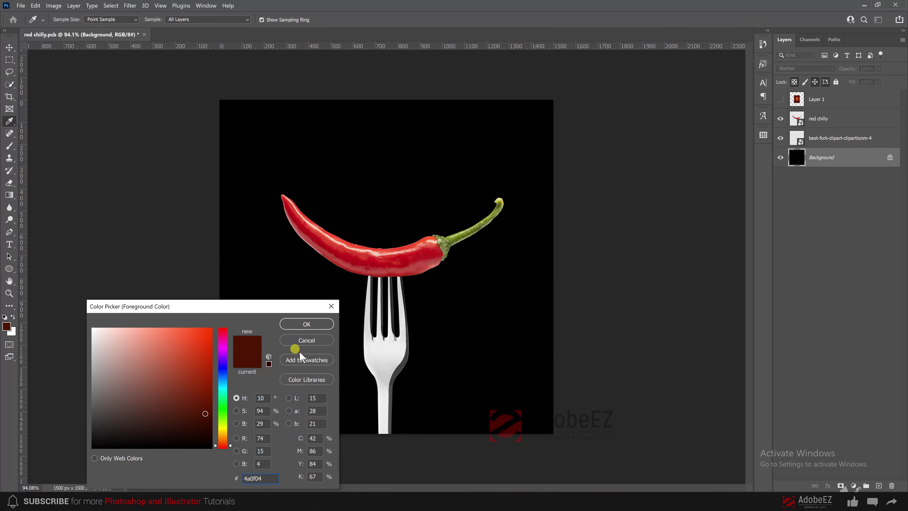
# - Confirm 4a0f04 as the foreground colour and fill the Background layer with it
pyautogui.click(301, 325)
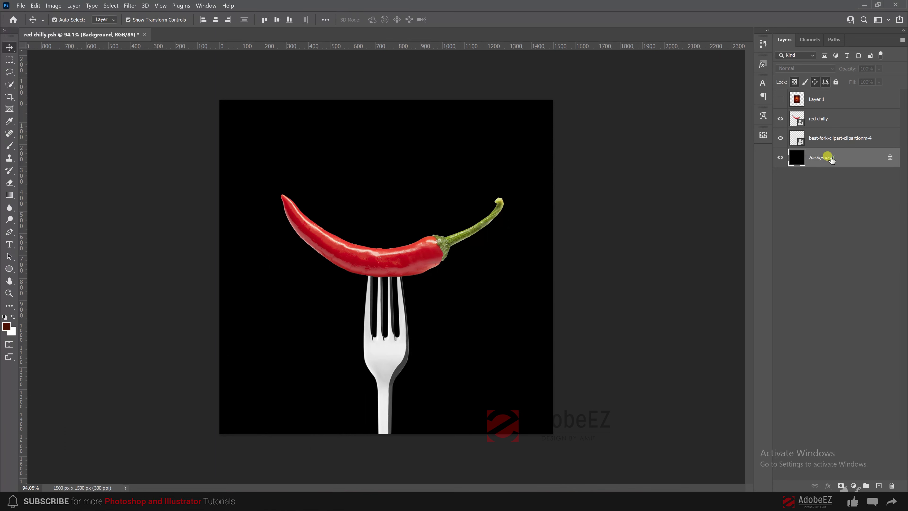
pyautogui.hotkey('alt', 'BackSpace')
pyautogui.scroll(-1, 476, 183)
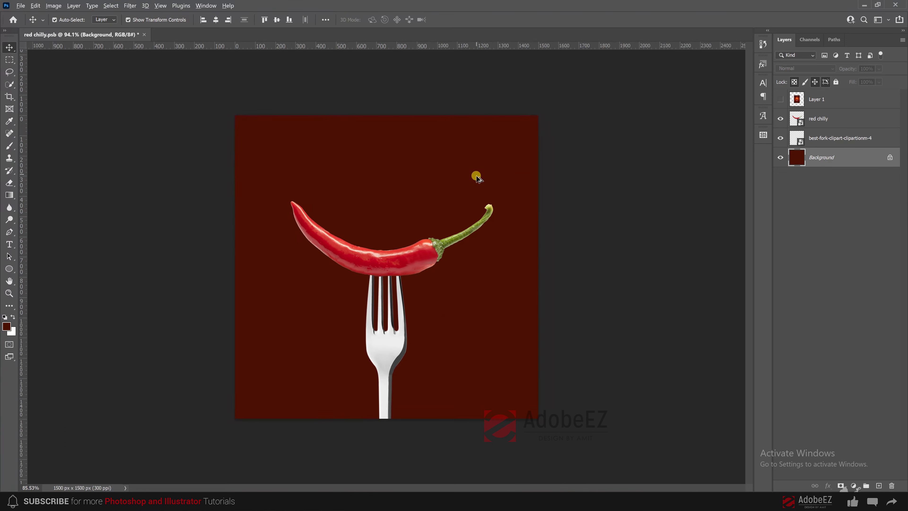
pyautogui.scroll(-1, 508, 143)
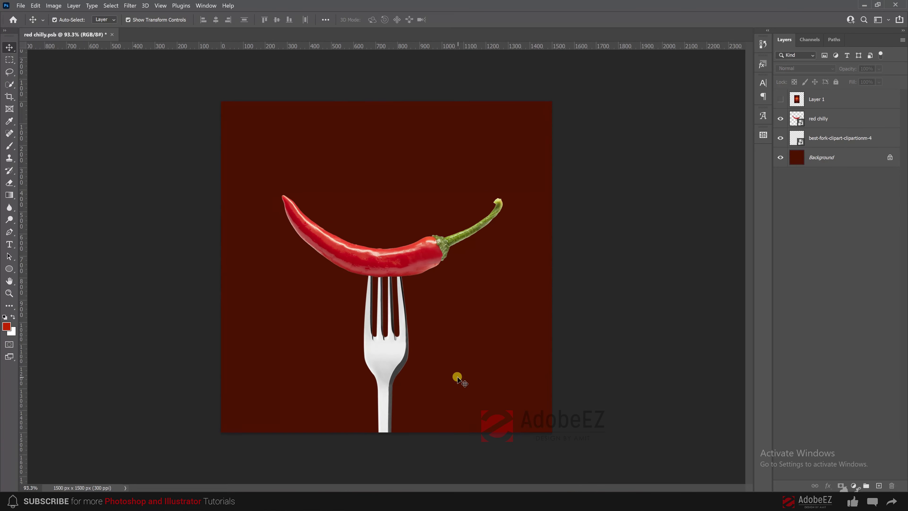
# - Add a new layer above Background and set up a large Soft Round brush, undoing test glows
pyautogui.click(833, 159)
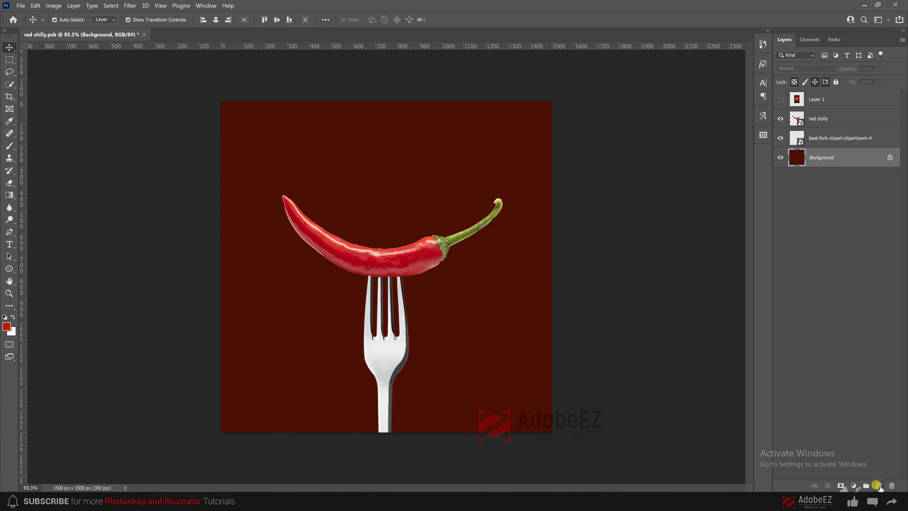
pyautogui.click(879, 486)
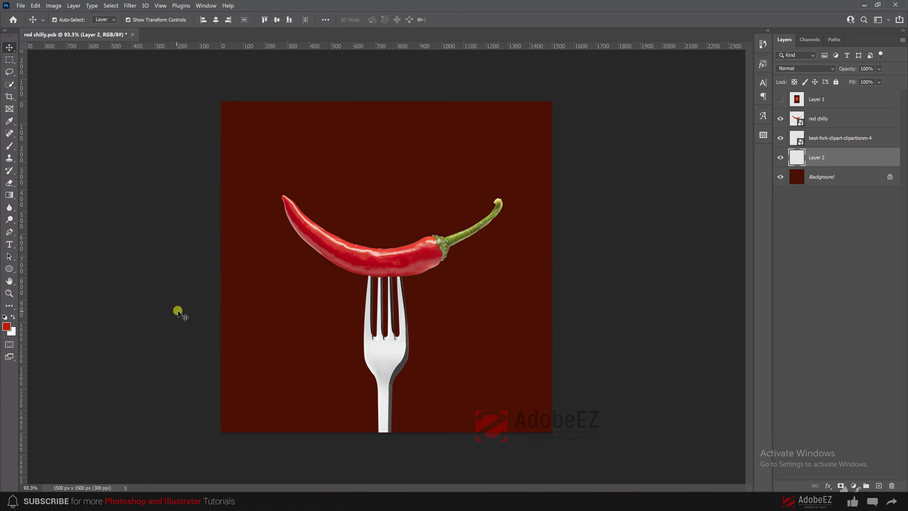
pyautogui.press('b')
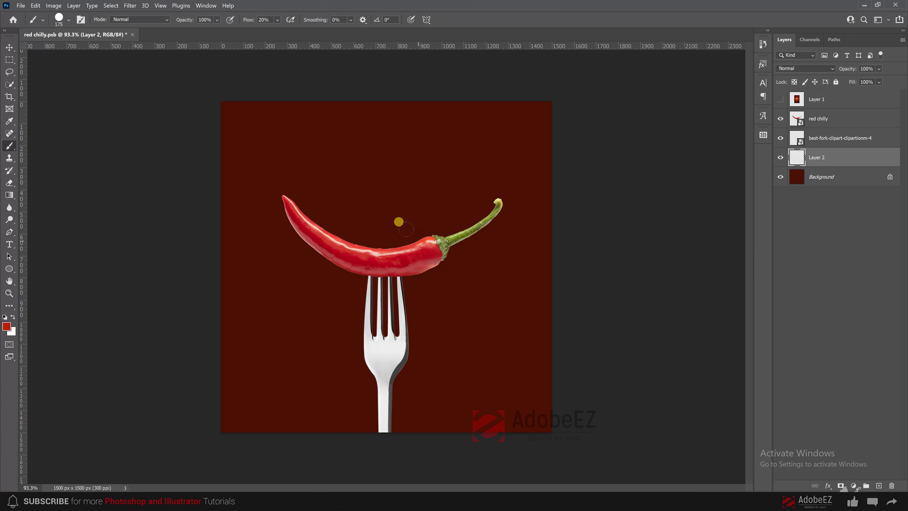
pyautogui.rightClick(381, 260)
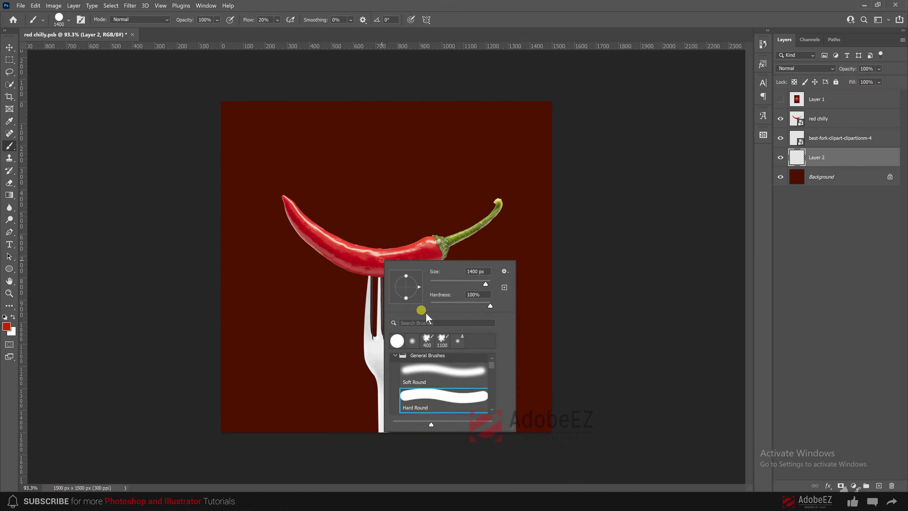
pyautogui.doubleClick(443, 369)
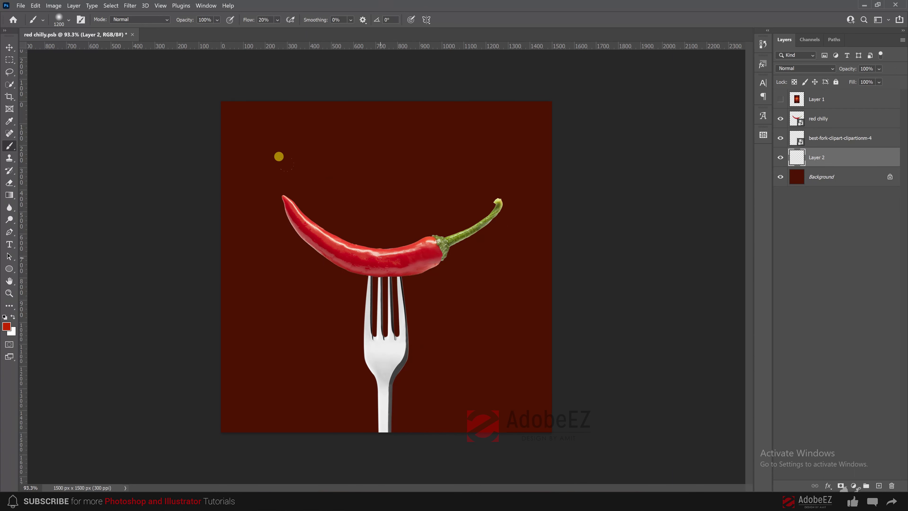
pyautogui.click(382, 260)
pyautogui.hotkey('ctrl', 'z')
pyautogui.press(']')
pyautogui.press(']')
pyautogui.click(383, 256)
pyautogui.hotkey('ctrl', 'z')
# - Paint a large soft bf1e03 red glow at the canvas centre behind the chilli
pyautogui.click(8, 326)
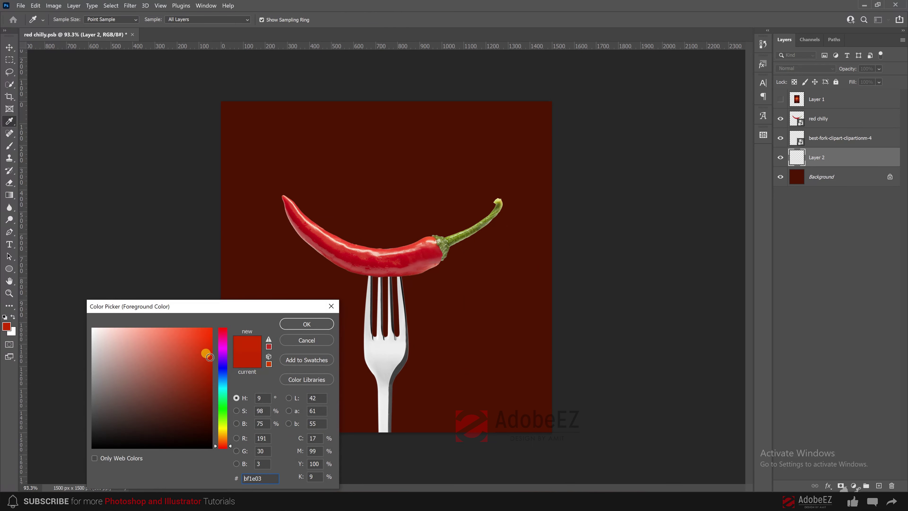
pyautogui.click(307, 324)
pyautogui.click(382, 257)
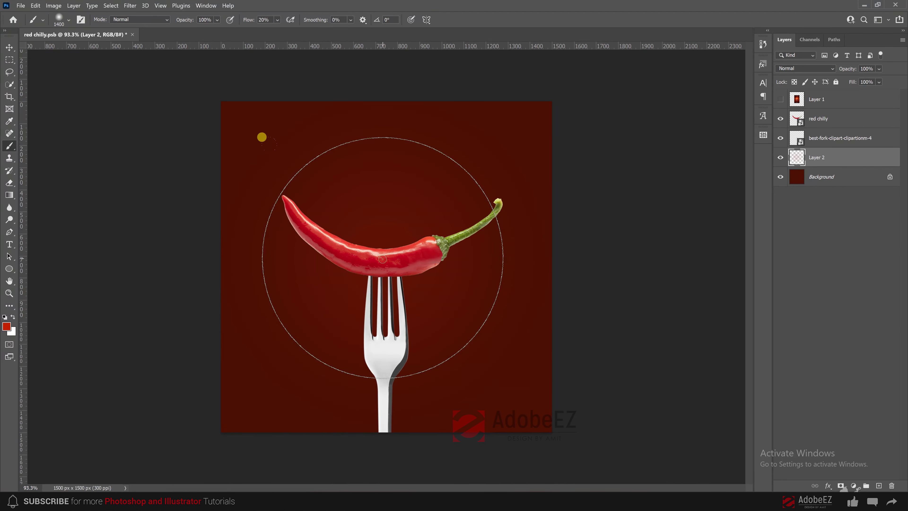
pyautogui.press('v')
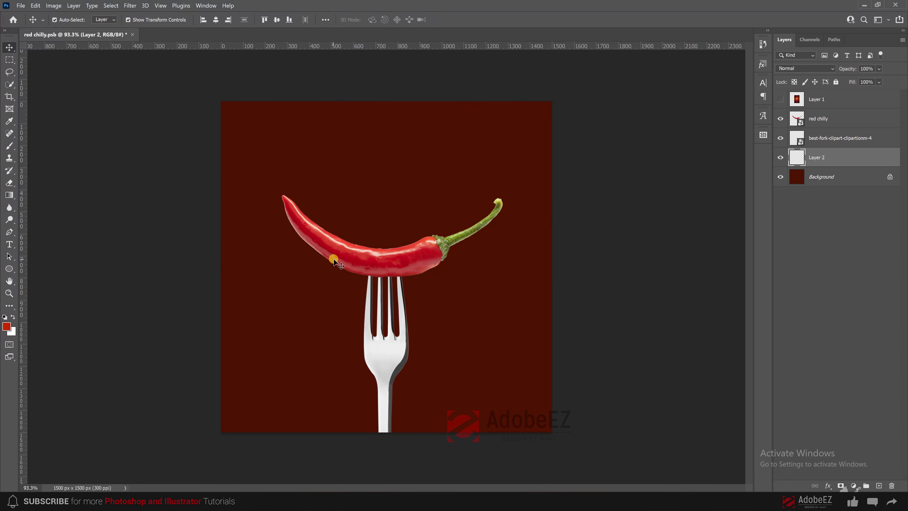
pyautogui.press('b')
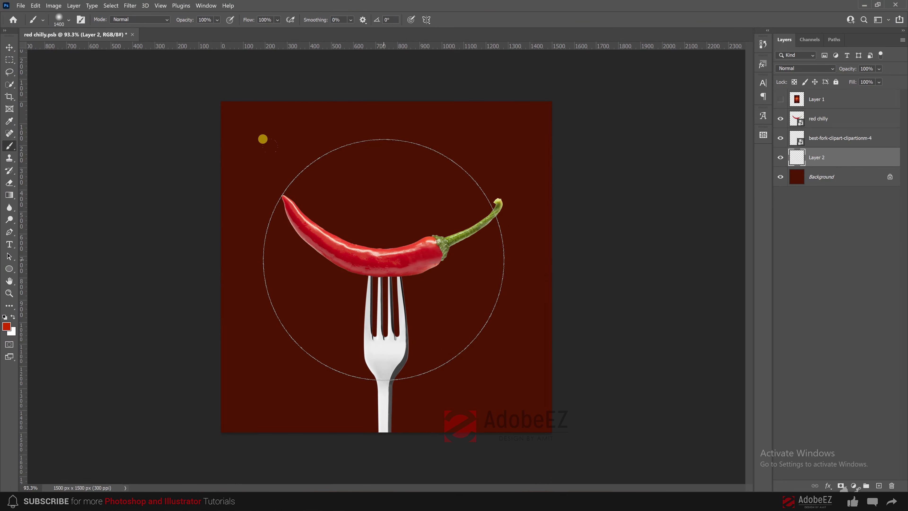
pyautogui.click(379, 256)
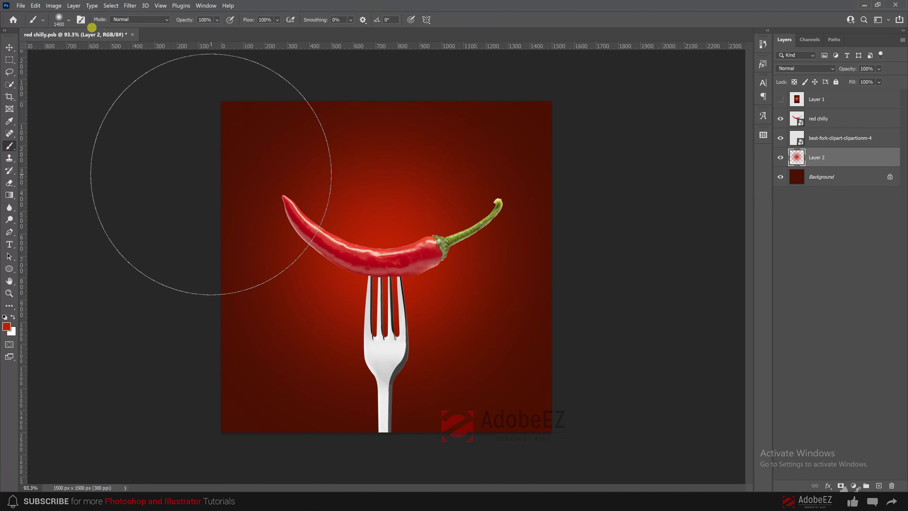
pyautogui.click(9, 47)
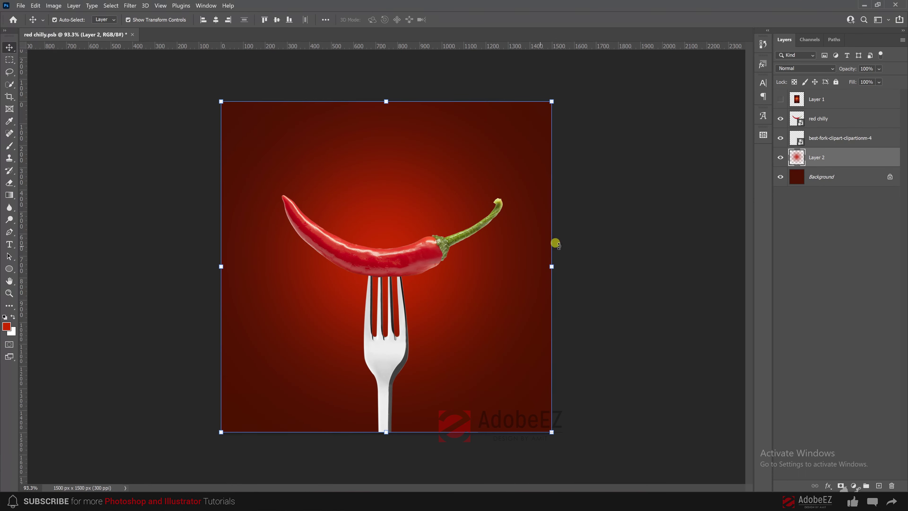
# - Solo the Background layer and sample its dark red 440d03 as the foreground colour
pyautogui.click(801, 176)
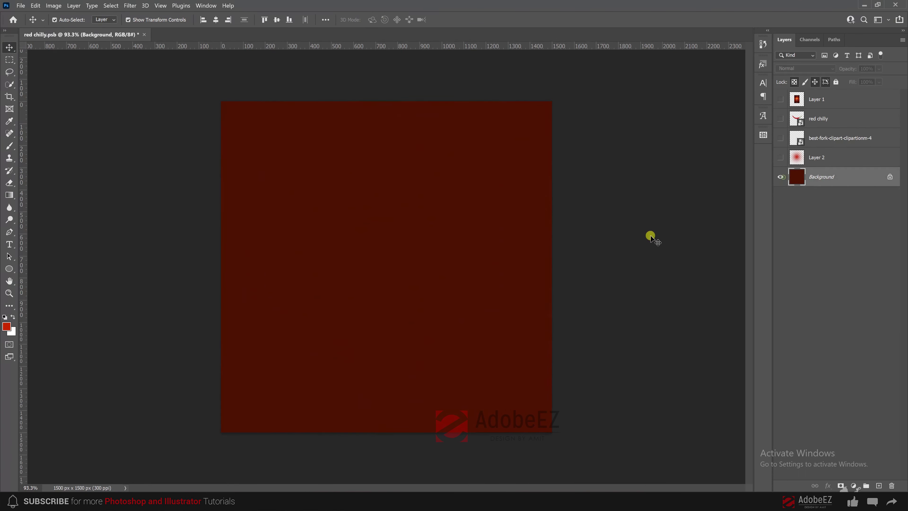
pyautogui.click(7, 326)
pyautogui.click(289, 197)
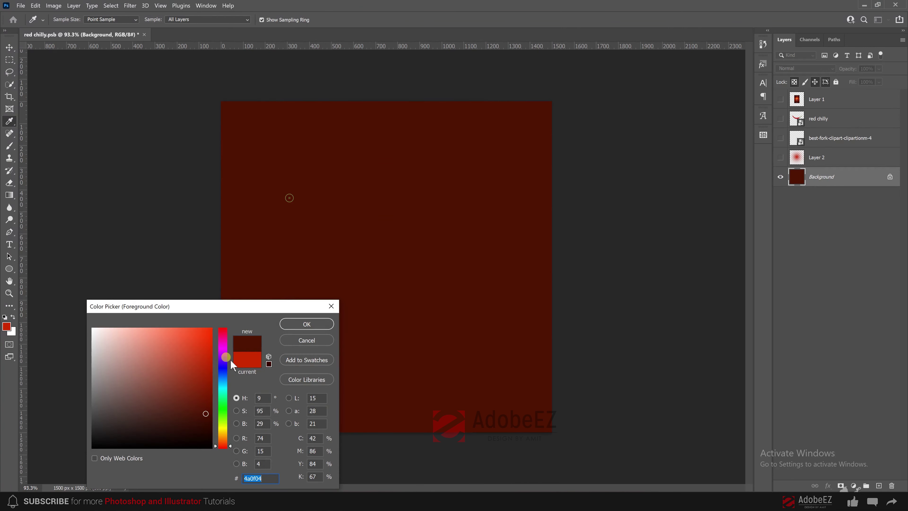
pyautogui.click(307, 324)
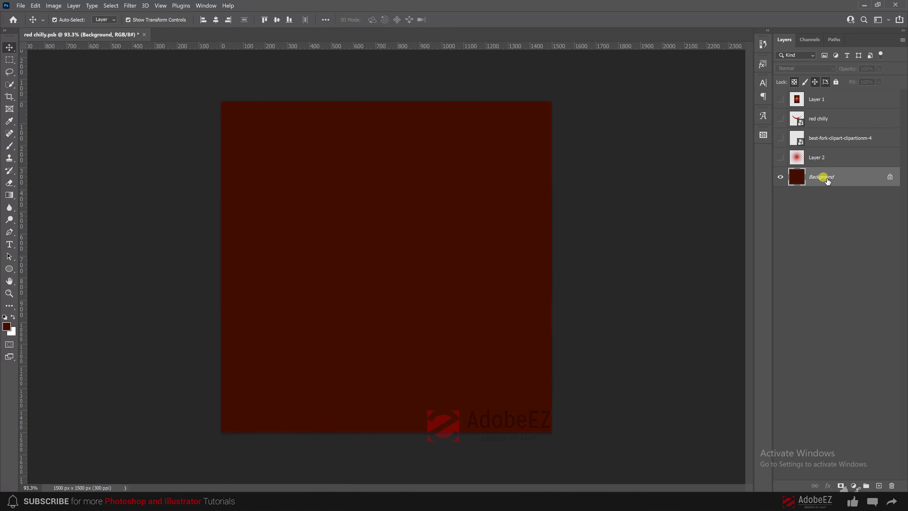
# - Make every layer visible again and deselect the Background layer
pyautogui.keyDown('alt'); pyautogui.click(780, 177); pyautogui.keyUp('alt')
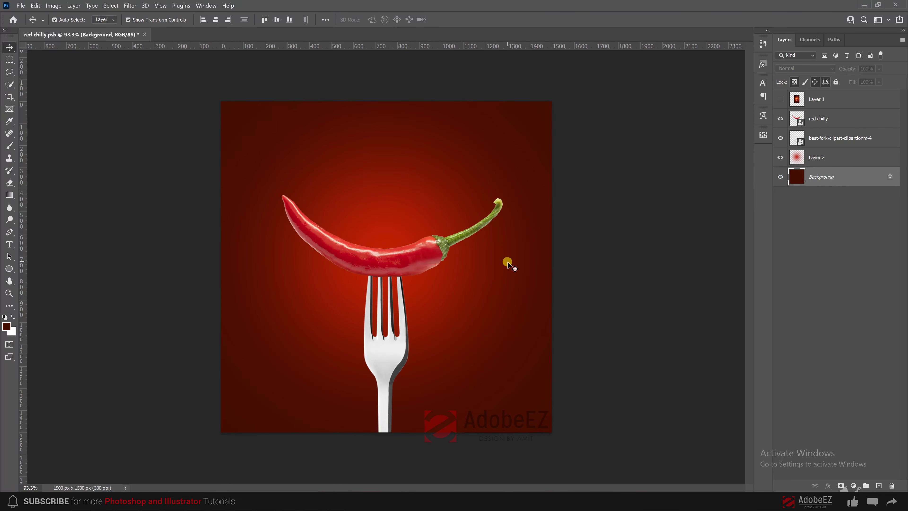
pyautogui.click(600, 246)
pyautogui.scroll(-1, 550, 271)
pyautogui.click(405, 224)
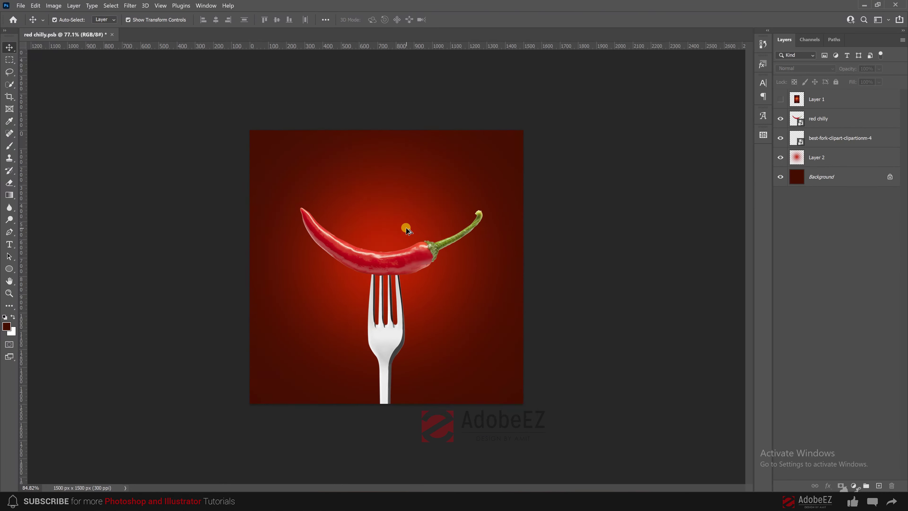
pyautogui.click(282, 252)
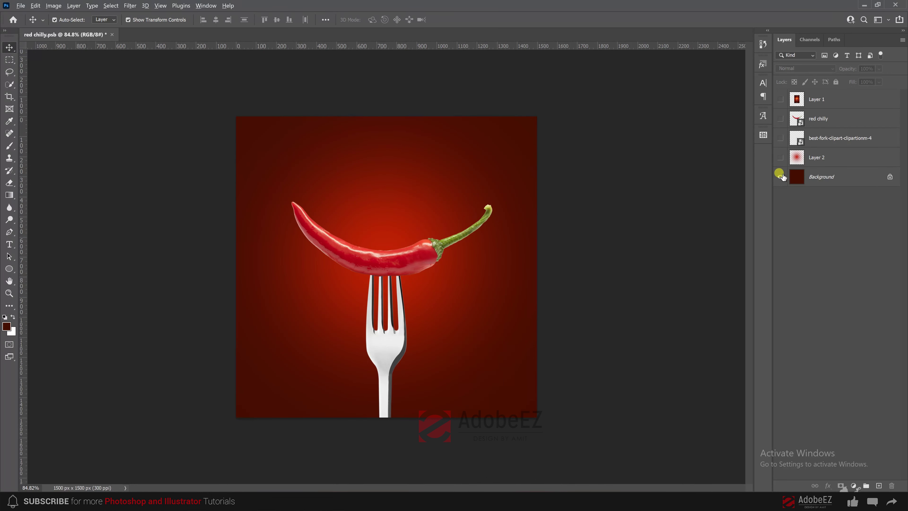
pyautogui.scroll(3, 386, 267)
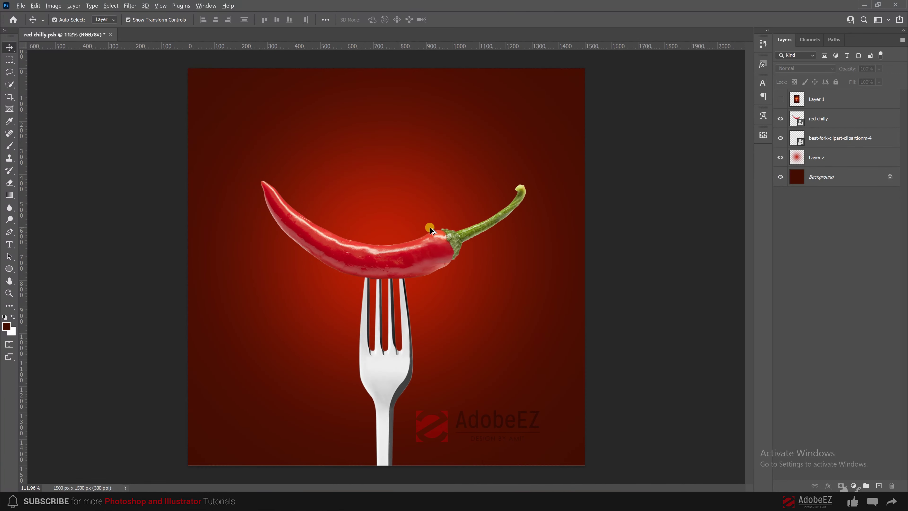
pyautogui.click(413, 390)
pyautogui.click(211, 8)
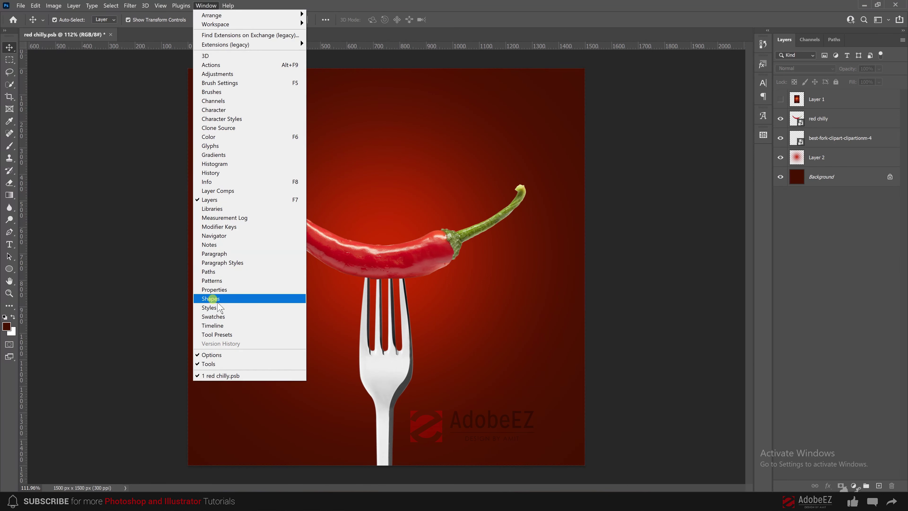
# - Create a video timeline of 5-second clips, zoom it out, and drag in the fire video
pyautogui.click(220, 326)
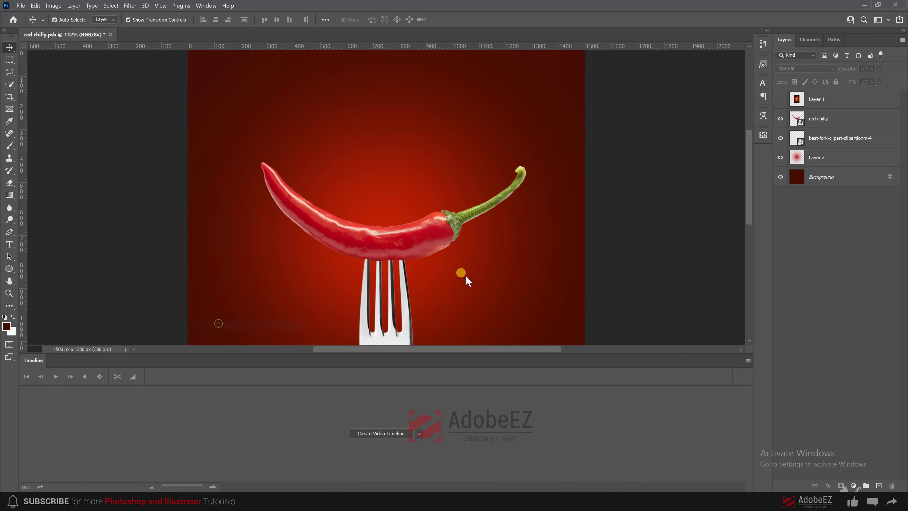
pyautogui.click(418, 434)
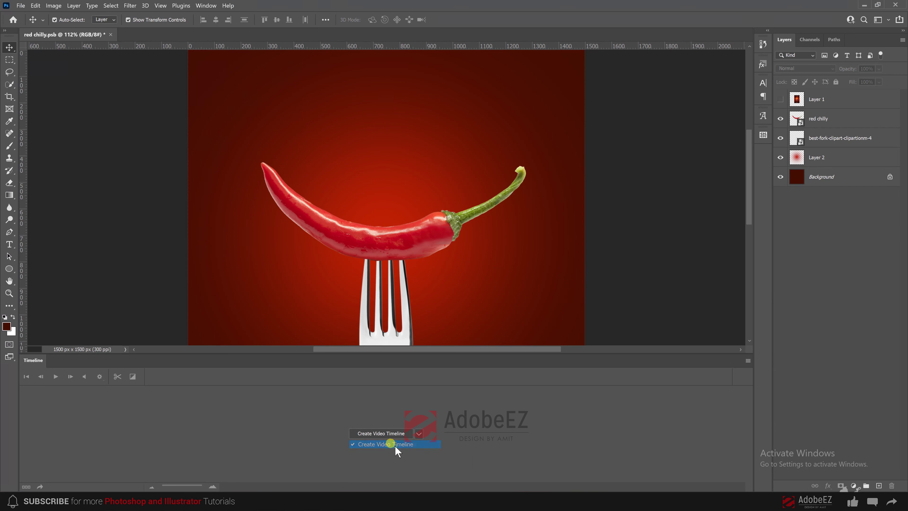
pyautogui.click(392, 436)
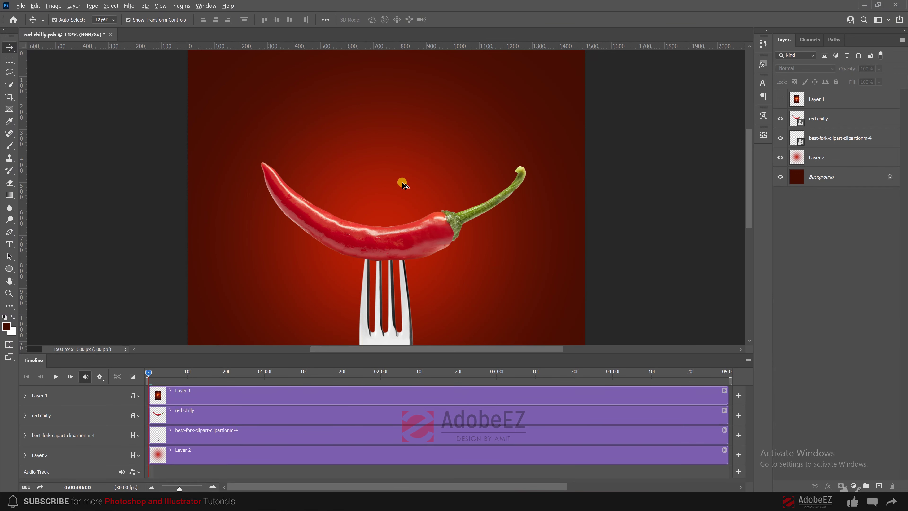
pyautogui.scroll(-3, 403, 185)
pyautogui.scroll(-1, 405, 190)
pyautogui.scroll(-2, 406, 197)
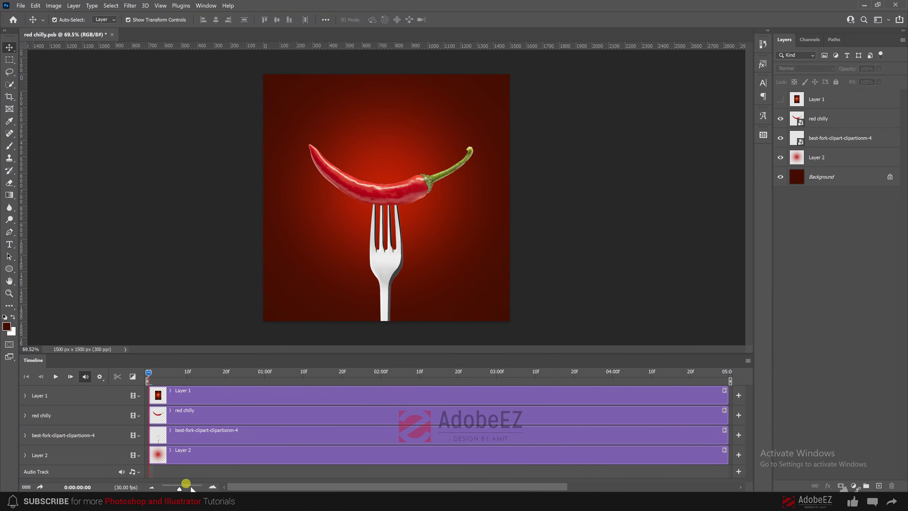
pyautogui.moveTo(180, 489); pyautogui.dragTo(172, 489)
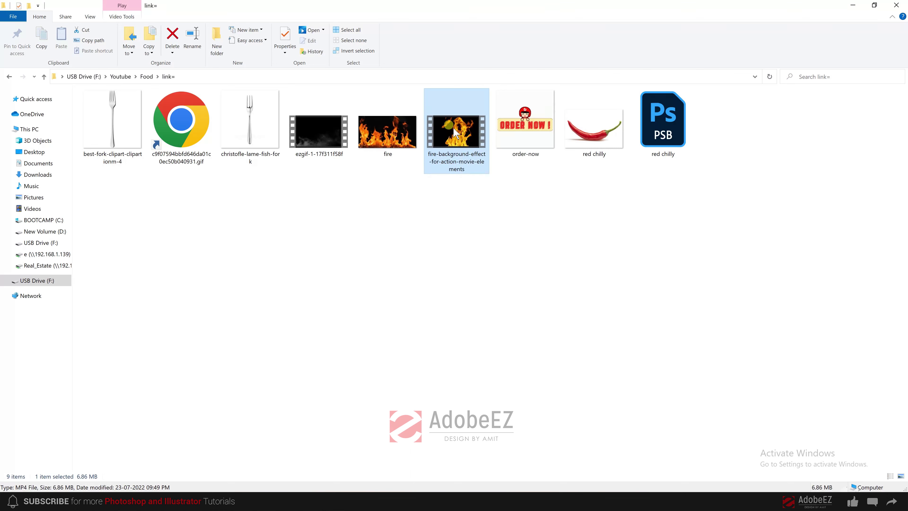
pyautogui.moveTo(457, 130)
pyautogui.mouseDown()
pyautogui.moveTo(129, 469)
pyautogui.moveTo(295, 340)
pyautogui.mouseUp()
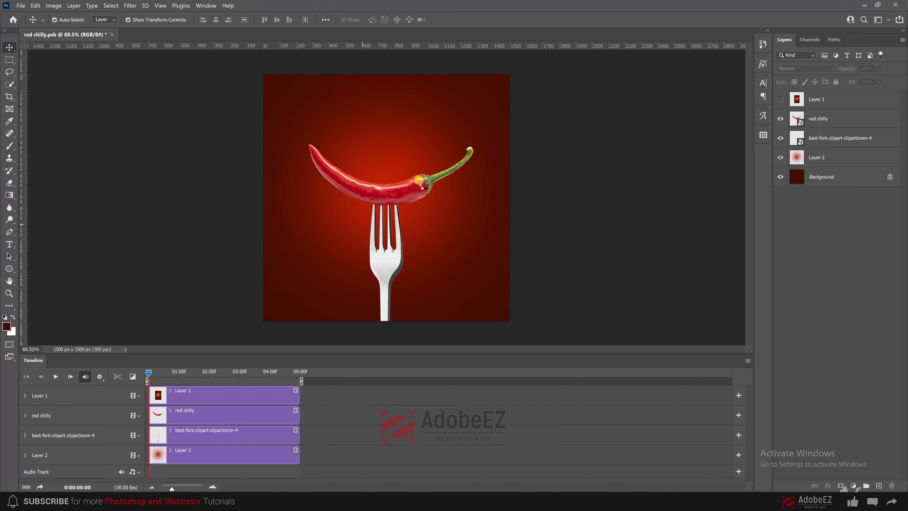
# - Move the placed fire video up above the fork and commit its placement
pyautogui.moveTo(441, 232); pyautogui.dragTo(441, 153)
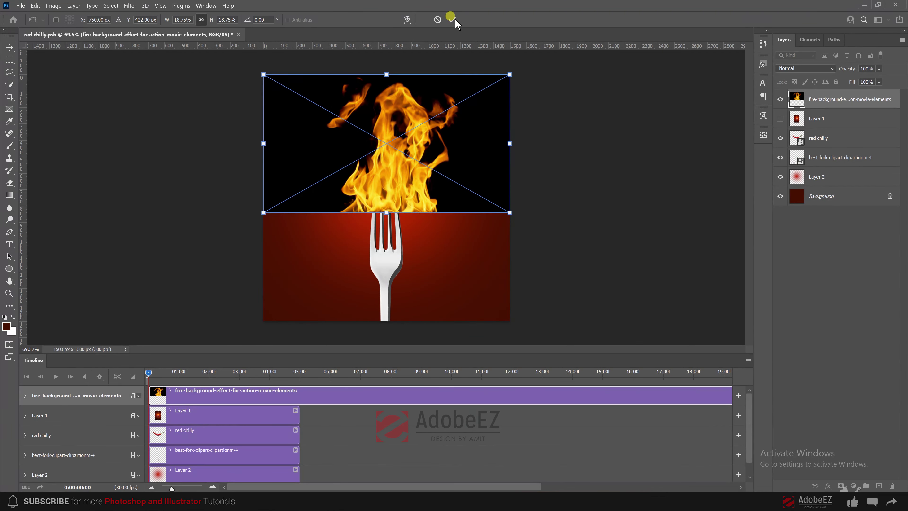
pyautogui.press('Return')
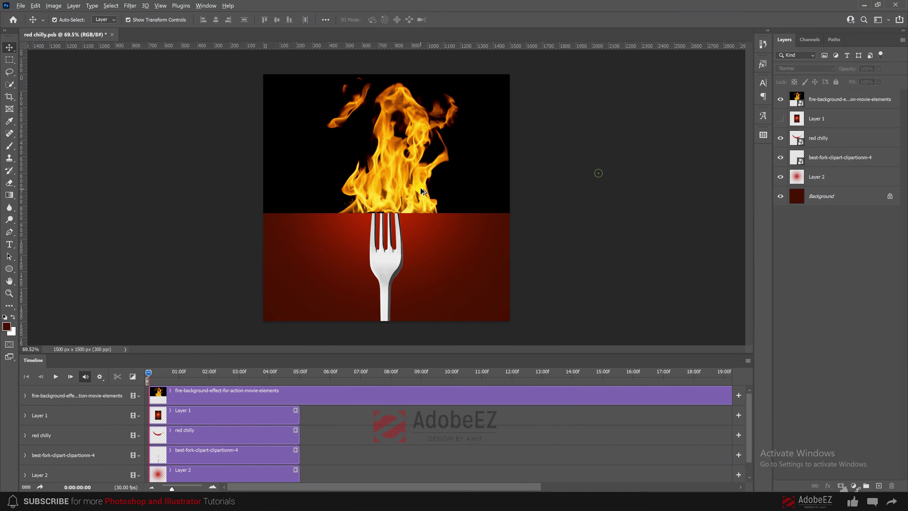
pyautogui.scroll(2, 421, 192)
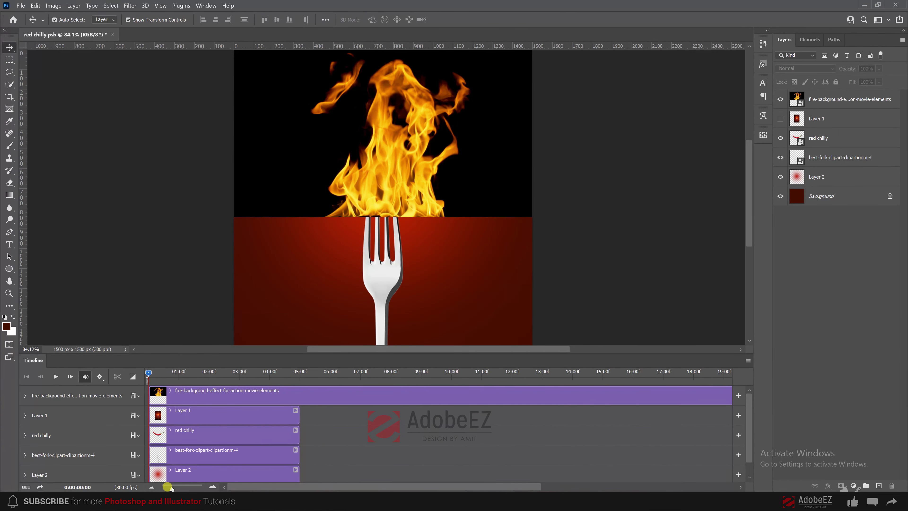
# - Stretch the Layer 1, red chilly, fork and Layer 2 clips to end with the fire clip
pyautogui.moveTo(252, 423); pyautogui.dragTo(289, 423)
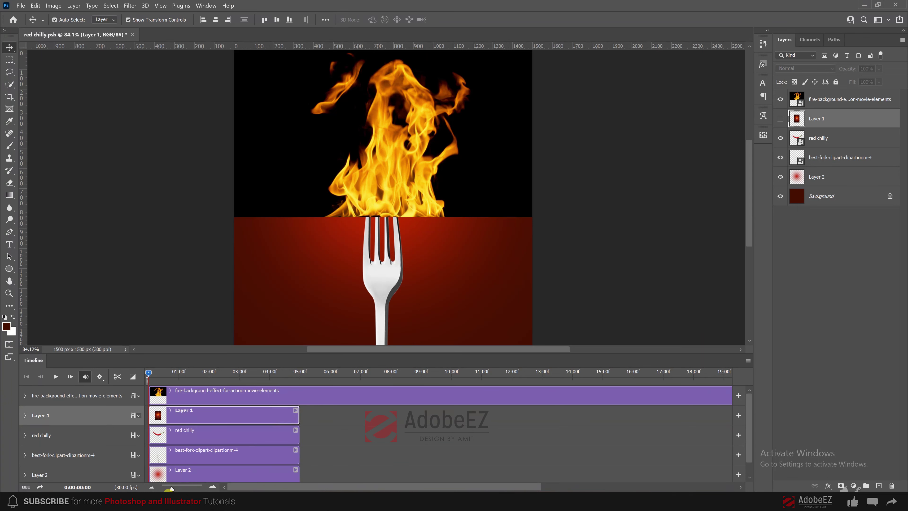
pyautogui.moveTo(171, 488); pyautogui.dragTo(169, 489)
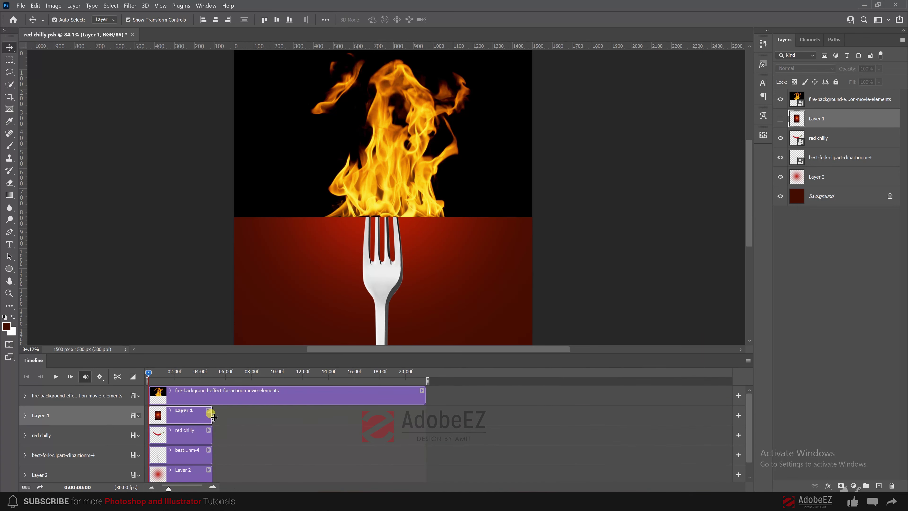
pyautogui.moveTo(212, 416); pyautogui.dragTo(425, 416)
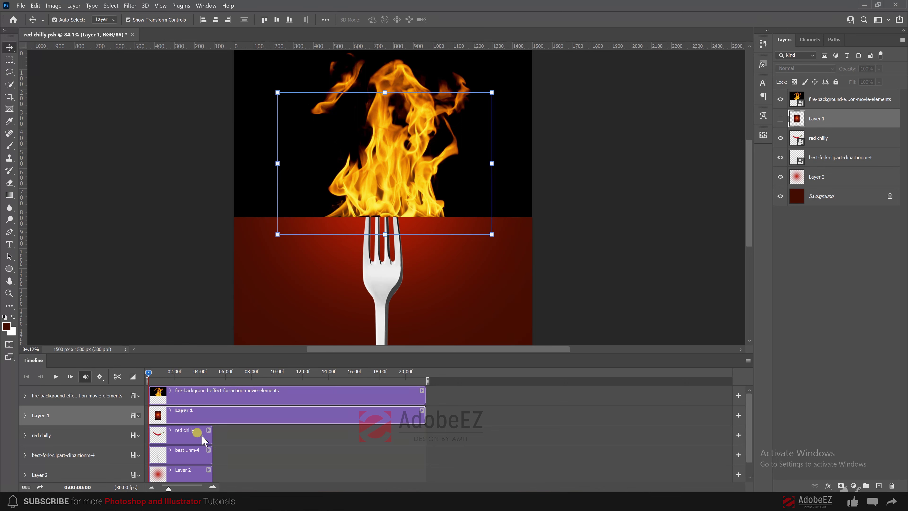
pyautogui.moveTo(202, 437); pyautogui.dragTo(425, 444)
pyautogui.moveTo(213, 455); pyautogui.dragTo(297, 475)
pyautogui.scroll(-1, 266, 433)
pyautogui.moveTo(211, 460); pyautogui.dragTo(425, 463)
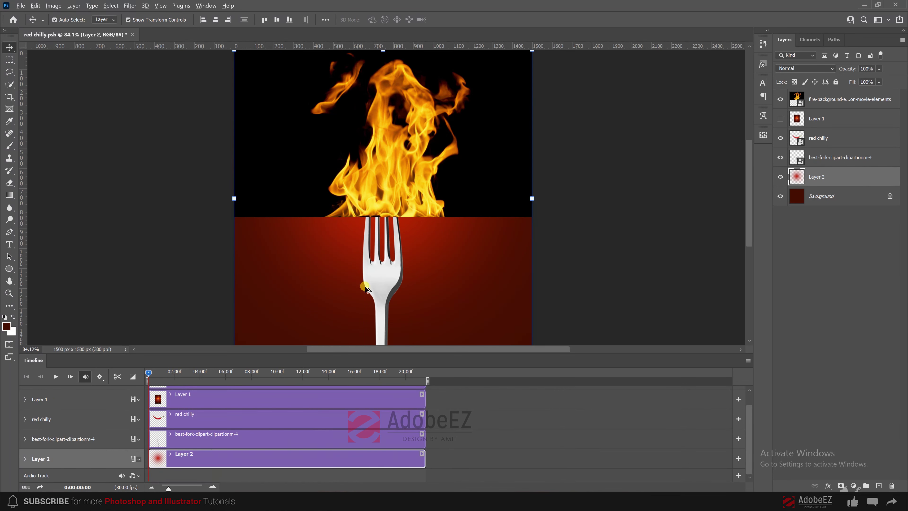
pyautogui.scroll(-2, 486, 253)
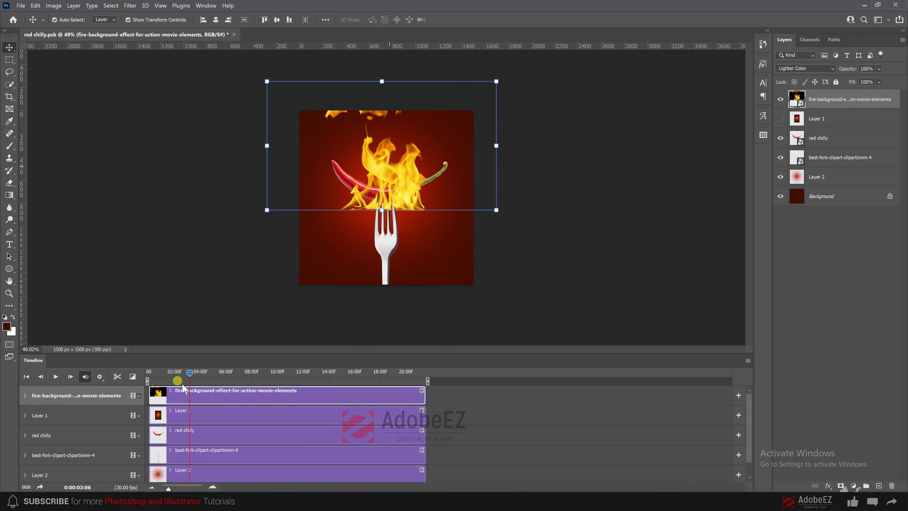
# - Split the fire clip at 03:06, drop its opening piece, and start the copy at frame 0
pyautogui.click(117, 378)
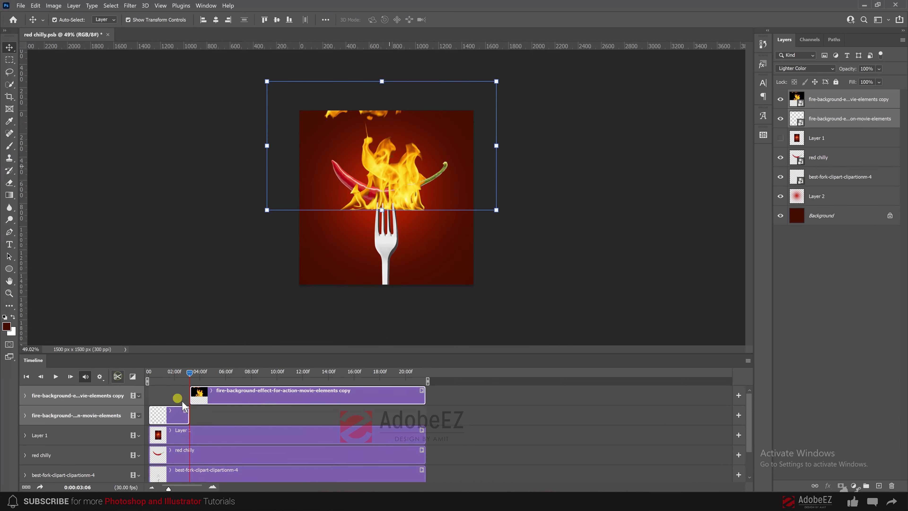
pyautogui.click(174, 413)
pyautogui.moveTo(219, 400); pyautogui.dragTo(187, 395)
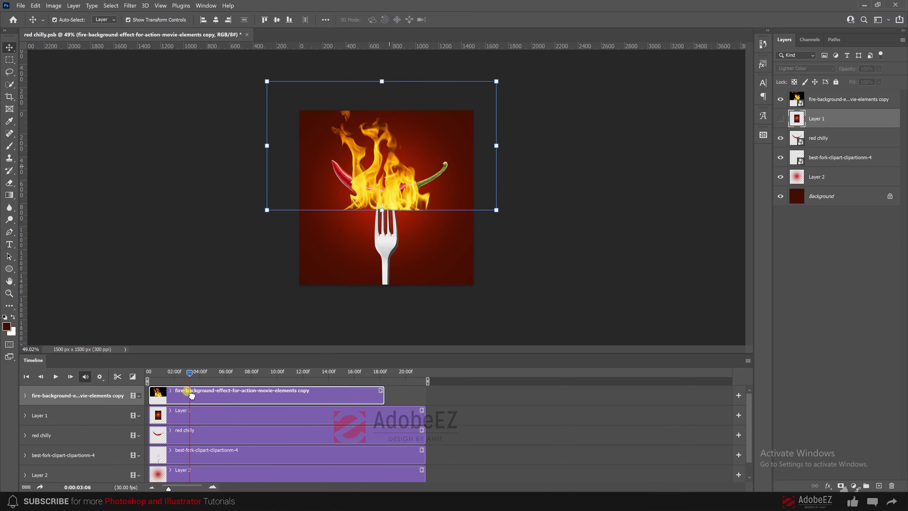
pyautogui.moveTo(186, 374); pyautogui.dragTo(96, 363)
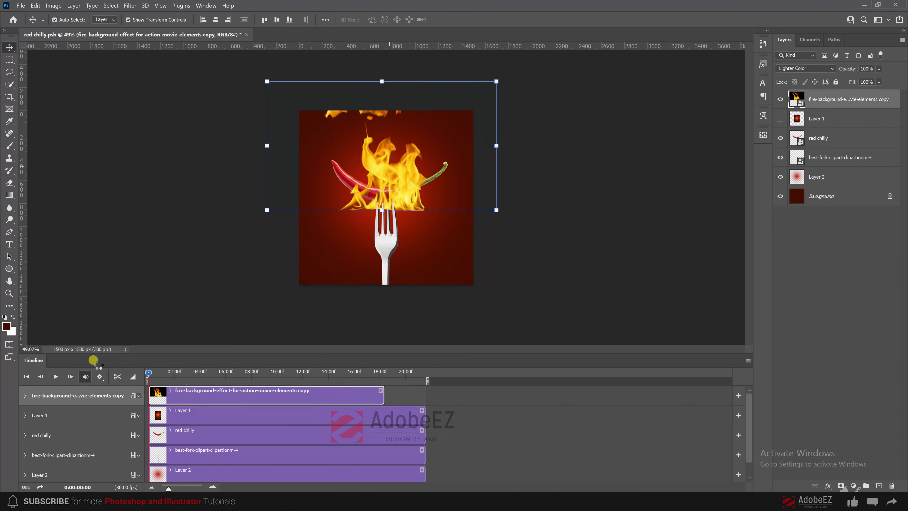
pyautogui.scroll(2, 409, 169)
pyautogui.click(738, 190)
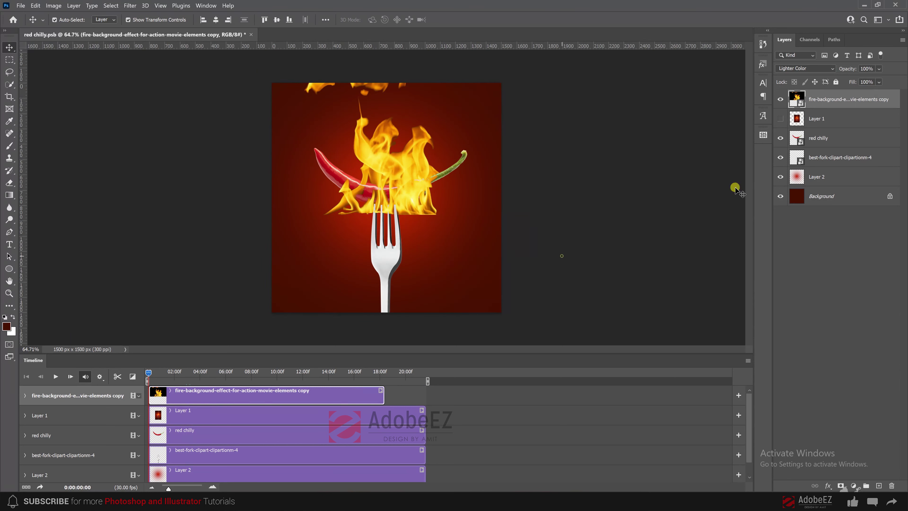
# - Nudge the red chilly and fork layers down a few pixels together
pyautogui.click(814, 137)
pyautogui.keyDown('ctrl'); pyautogui.keyDown('shift'); pyautogui.click(468, 266); pyautogui.keyUp('shift'); pyautogui.keyUp('ctrl')
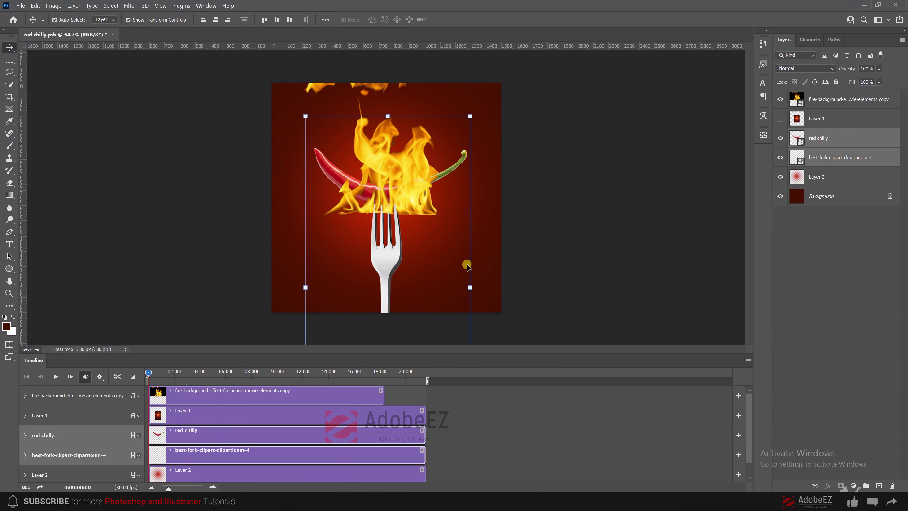
pyautogui.hotkey('ctrl', 't')
pyautogui.moveTo(432, 247); pyautogui.dragTo(432, 253)
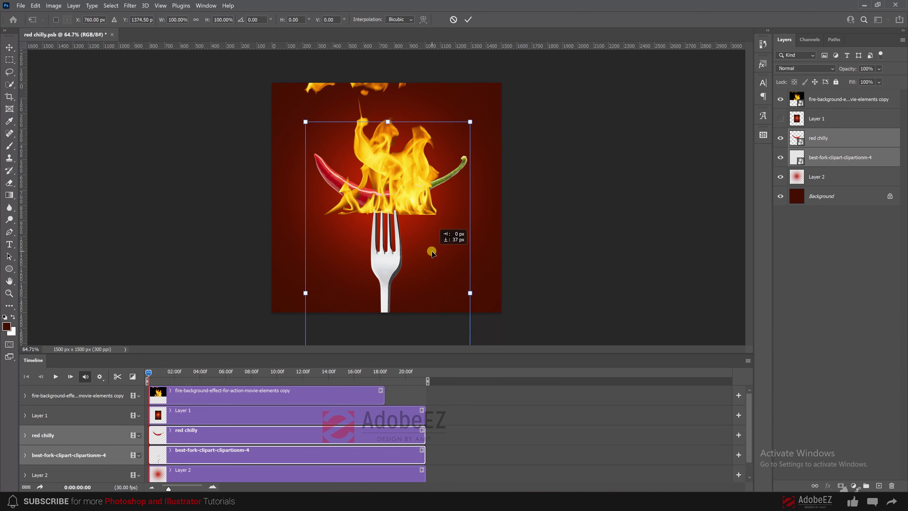
pyautogui.hotkey('ctrl', 'z')
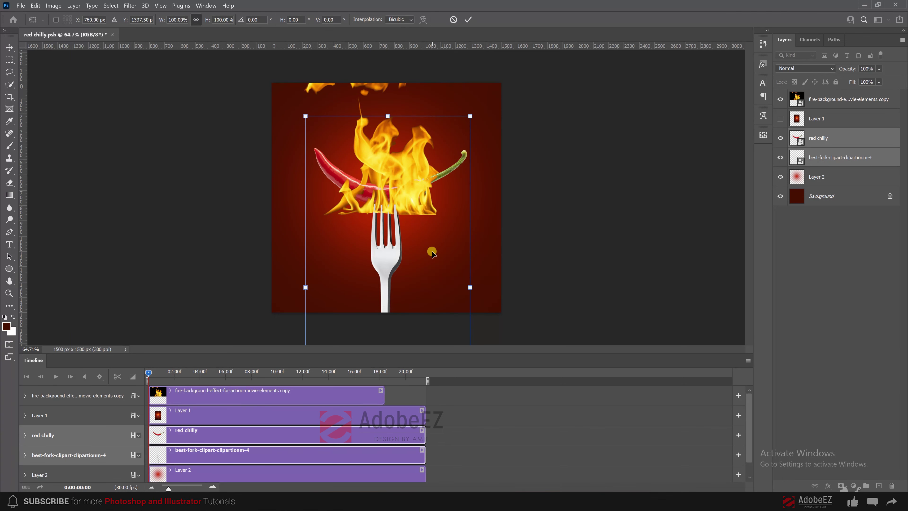
pyautogui.moveTo(432, 251); pyautogui.dragTo(432, 253)
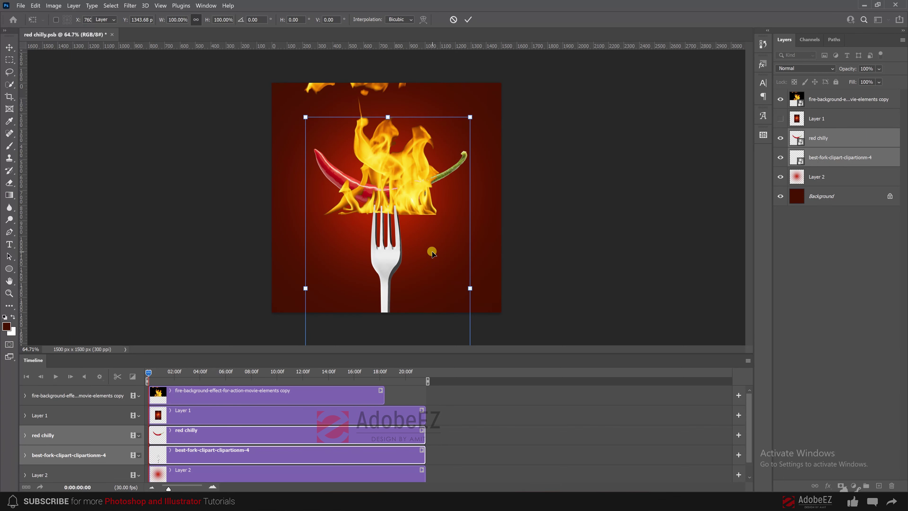
pyautogui.press('c')
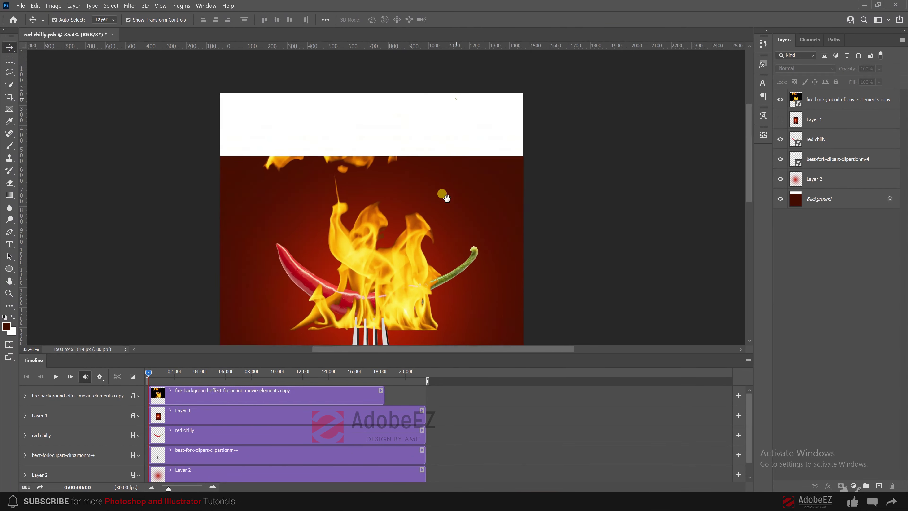
# - Fill the new top strip of the 1500 × 1814 px canvas with the dark red background colour
pyautogui.click(491, 228)
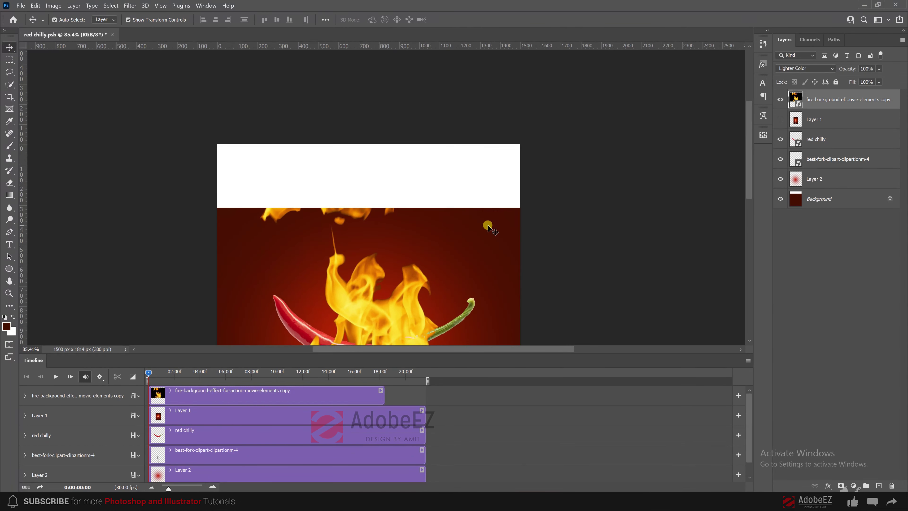
pyautogui.keyDown('alt'); pyautogui.click(780, 198); pyautogui.keyUp('alt')
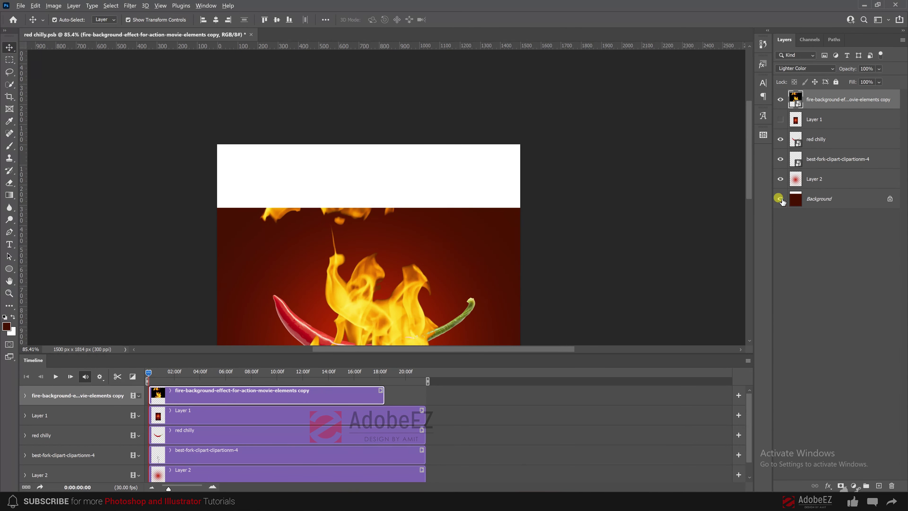
pyautogui.click(12, 329)
pyautogui.click(304, 320)
pyautogui.click(816, 199)
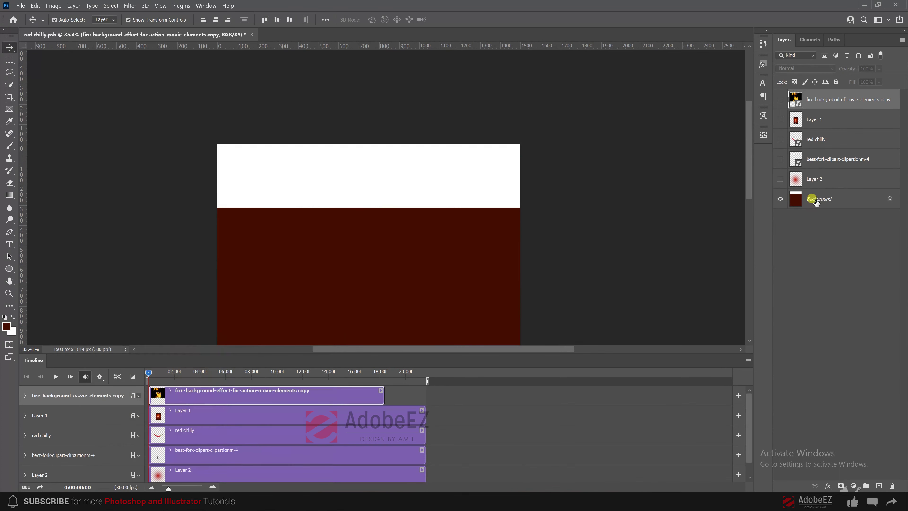
pyautogui.click(546, 306)
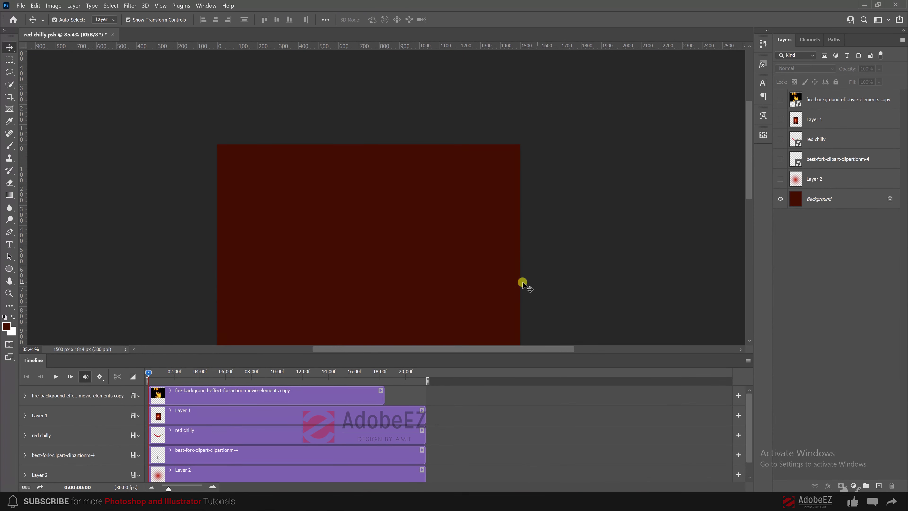
pyautogui.keyDown('alt'); pyautogui.click(780, 198); pyautogui.keyUp('alt')
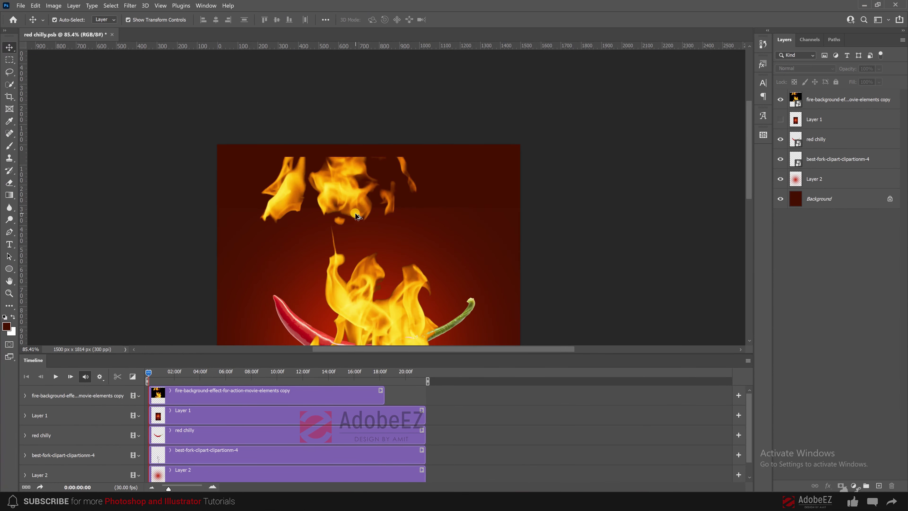
pyautogui.scroll(-2, 365, 209)
pyautogui.click(437, 133)
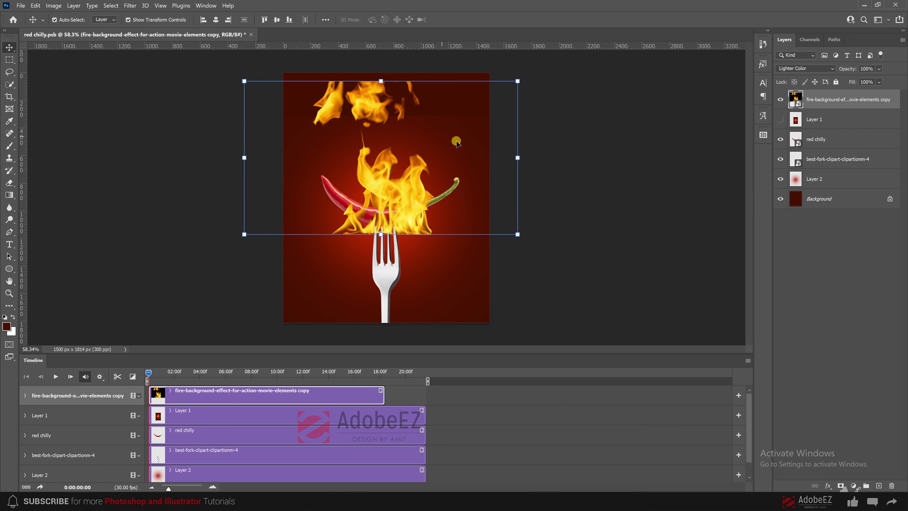
# - Stretch the Layer 2 red glow up to the top of the canvas
pyautogui.click(835, 179)
pyautogui.moveTo(386, 115); pyautogui.dragTo(387, 72)
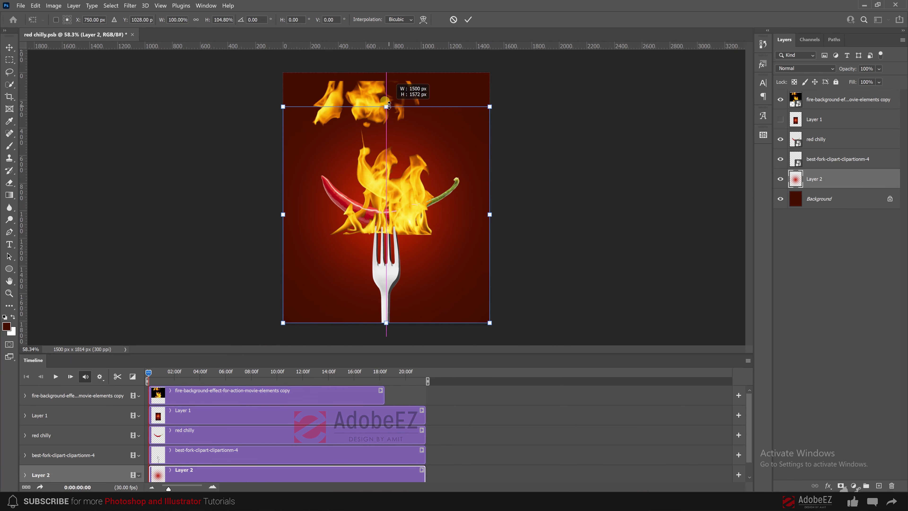
pyautogui.press('Return')
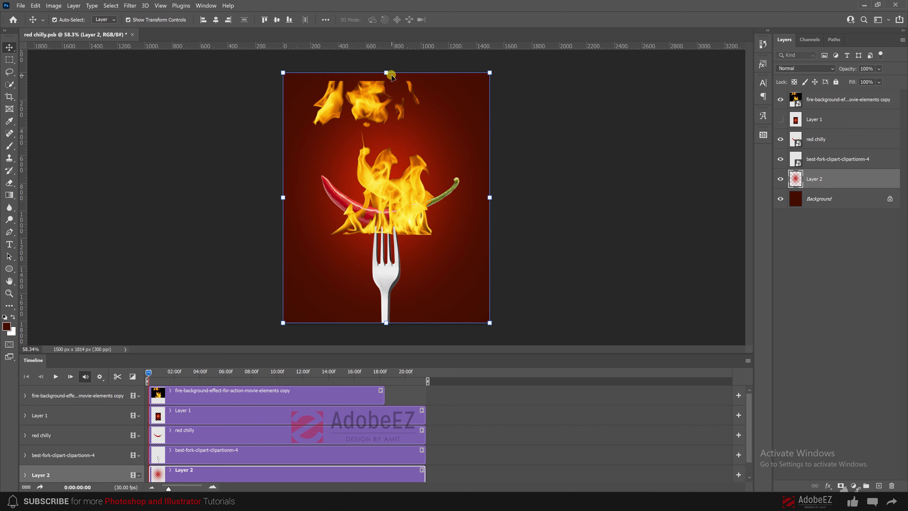
pyautogui.scroll(1, 532, 323)
# - Scale the fire layer to 23.48% and position its flames over the chilli
pyautogui.moveTo(538, 317); pyautogui.dragTo(507, 298)
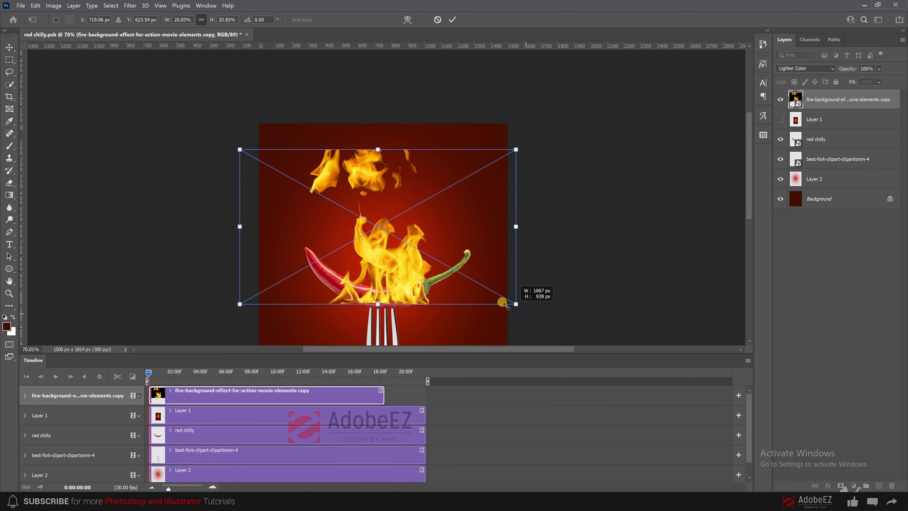
pyautogui.moveTo(413, 251); pyautogui.dragTo(404, 272)
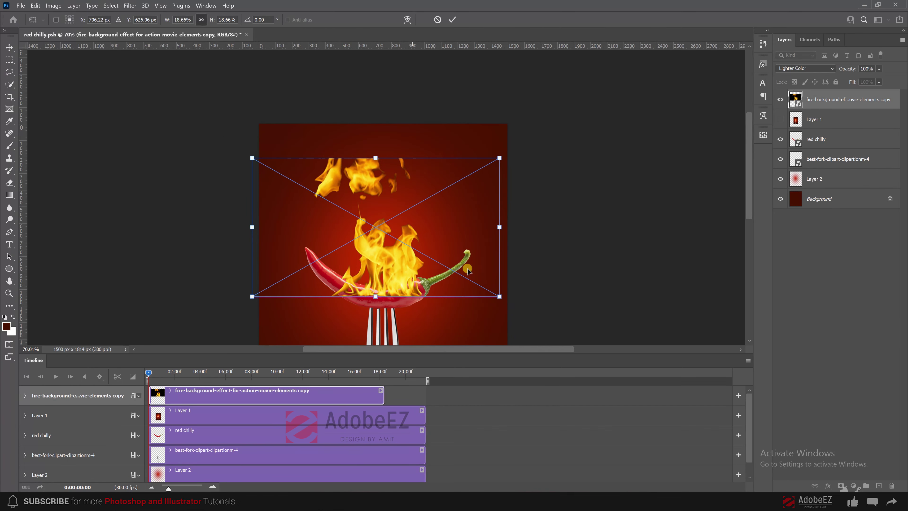
pyautogui.moveTo(493, 227); pyautogui.dragTo(521, 227)
pyautogui.moveTo(386, 284); pyautogui.dragTo(376, 274)
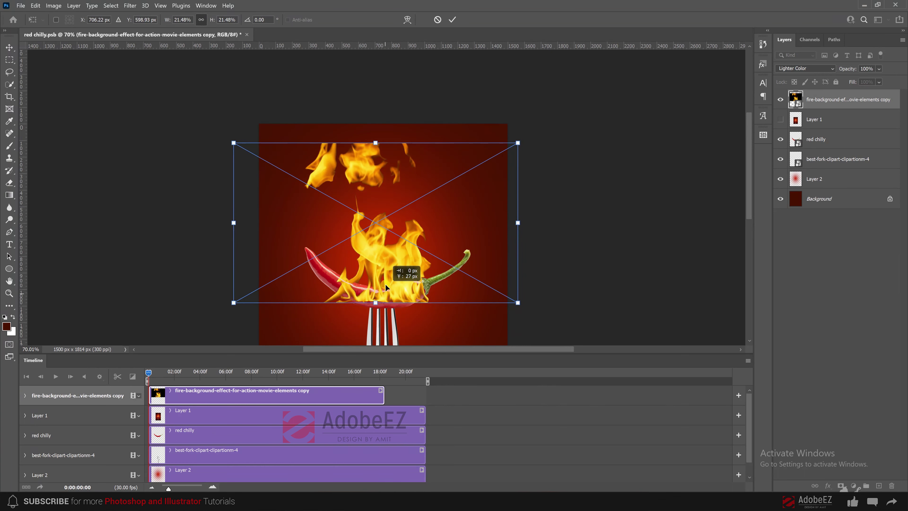
pyautogui.moveTo(519, 216); pyautogui.dragTo(531, 208)
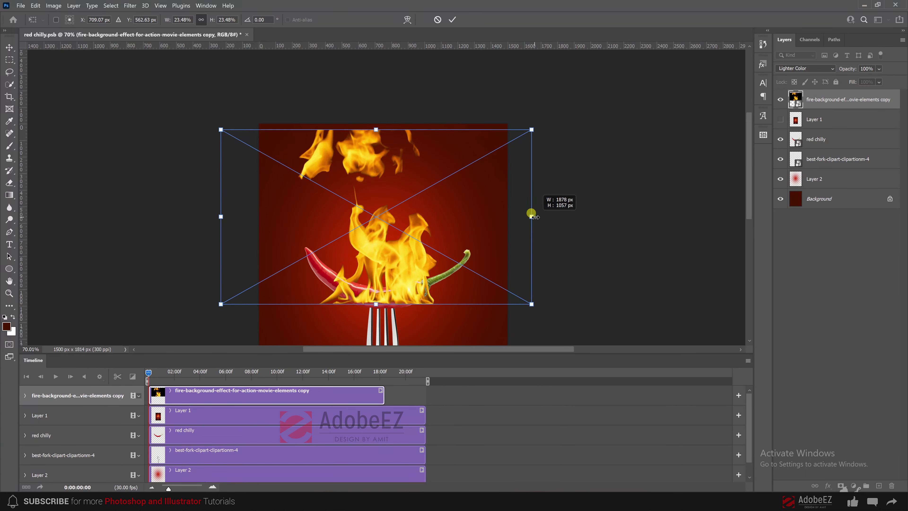
pyautogui.moveTo(409, 273); pyautogui.dragTo(398, 257)
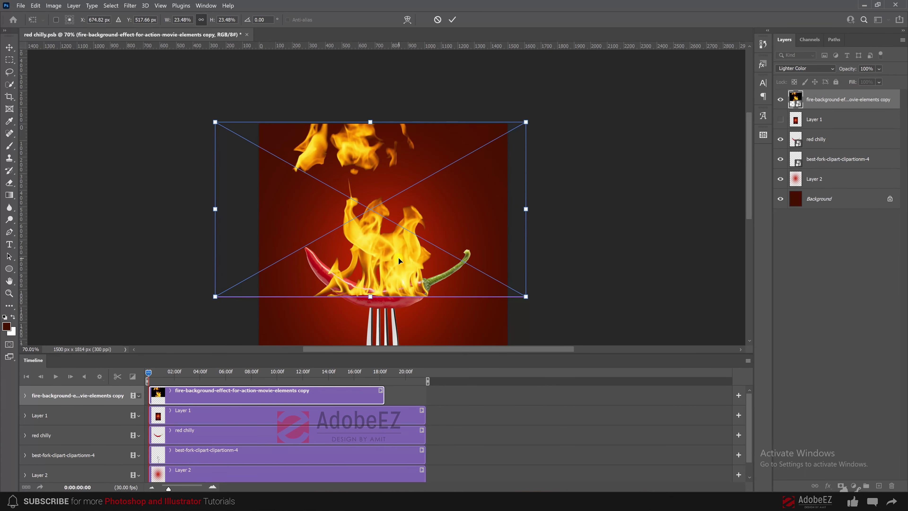
pyautogui.press('Return')
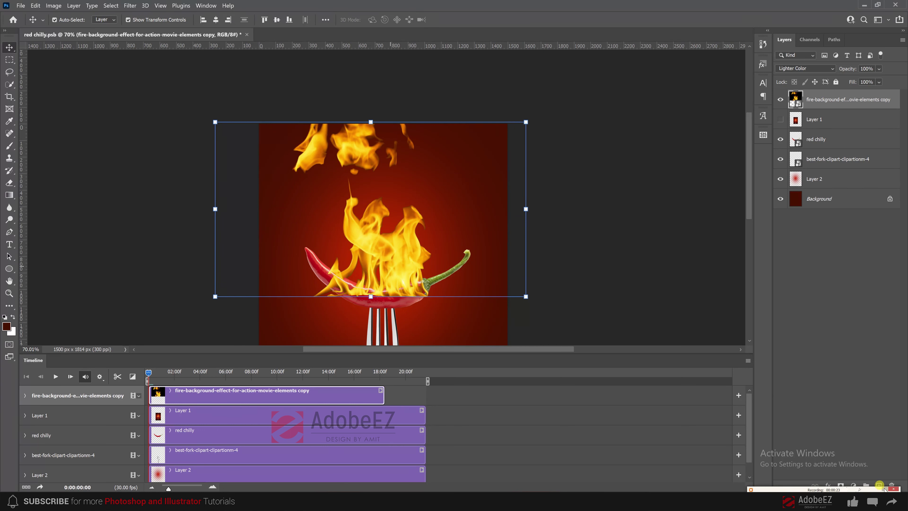
# - Add a mask to the fire layer and paint out the flames over the chilli with a soft 300 px brush
pyautogui.click(841, 485)
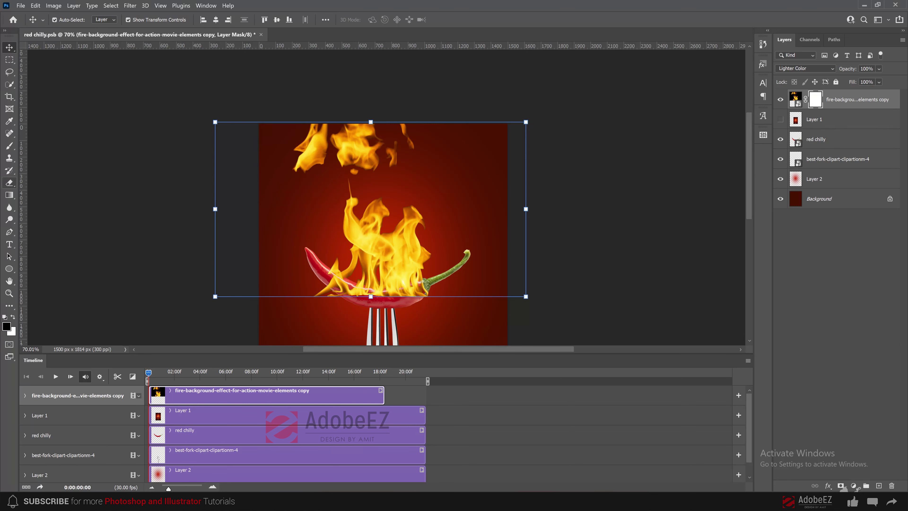
pyautogui.press('b')
pyautogui.rightClick(340, 204)
pyautogui.doubleClick(396, 315)
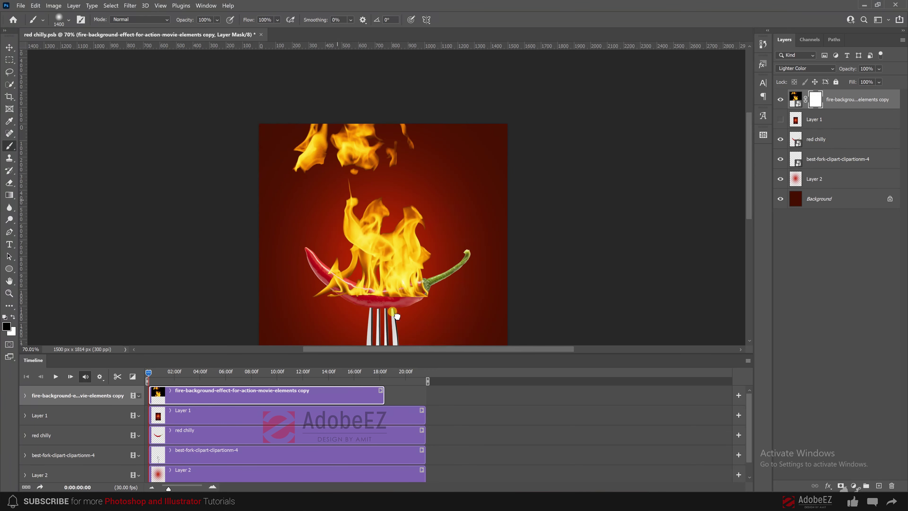
pyautogui.press('[')
pyautogui.press('[')
pyautogui.press('[')
pyautogui.press('[')
pyautogui.press('[')
pyautogui.press('[')
pyautogui.press('[')
pyautogui.press('[')
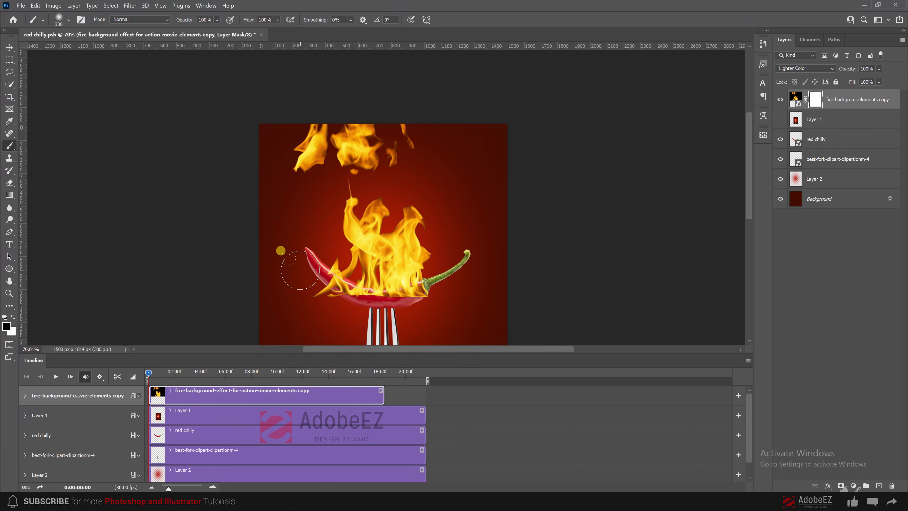
pyautogui.rightClick(281, 251)
pyautogui.doubleClick(364, 377)
pyautogui.moveTo(300, 265); pyautogui.dragTo(450, 263)
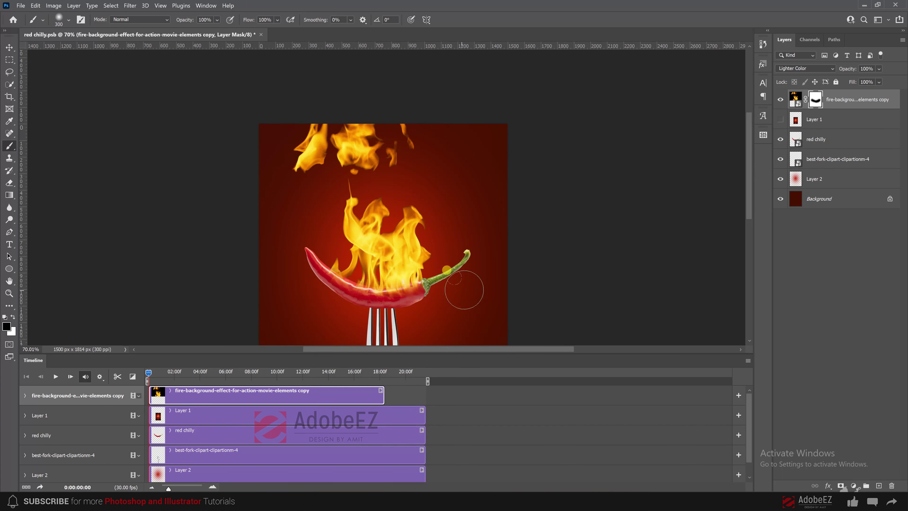
pyautogui.scroll(1, 468, 289)
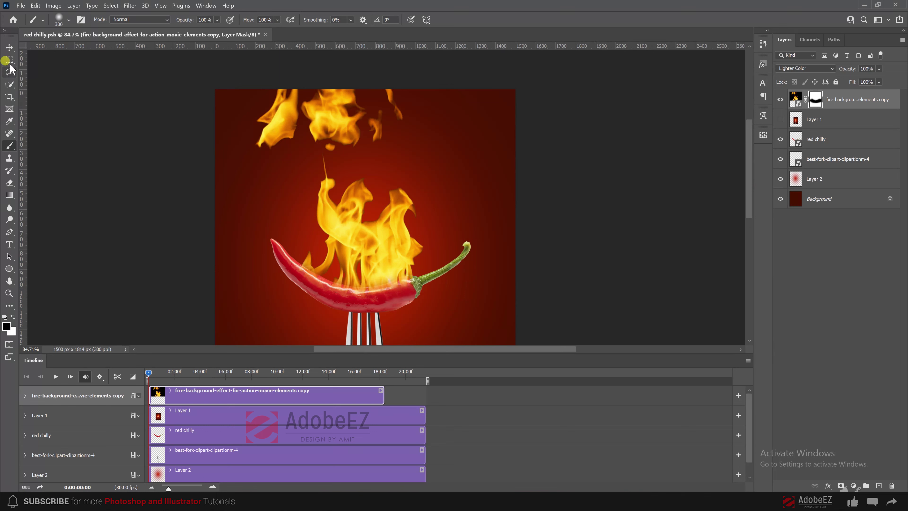
# - Play back the fire animation to preview the flames
pyautogui.click(9, 47)
pyautogui.press('space')
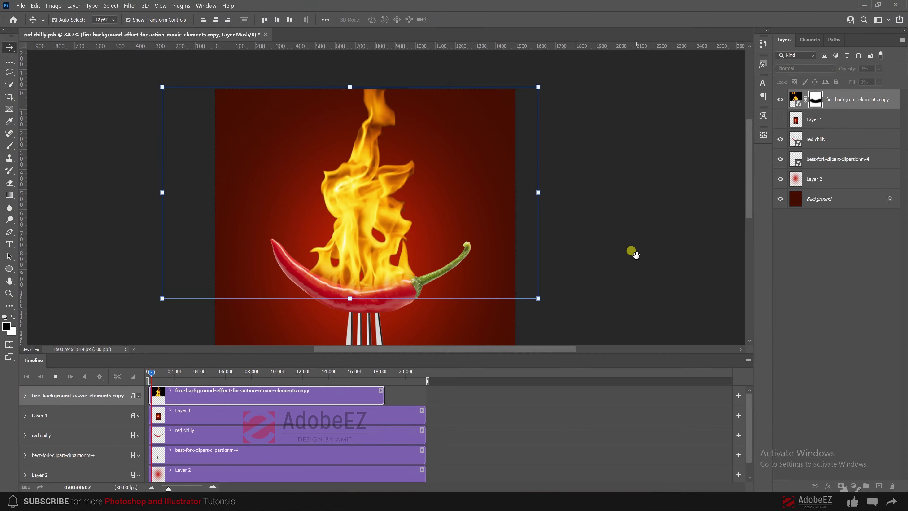
pyautogui.scroll(-2, 618, 243)
pyautogui.press('space')
pyautogui.scroll(-2, 608, 247)
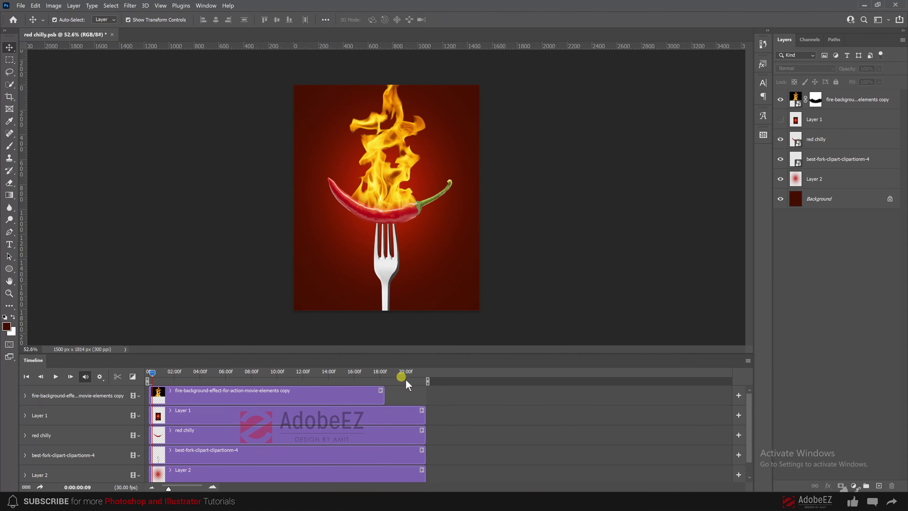
pyautogui.click(538, 305)
pyautogui.press('space')
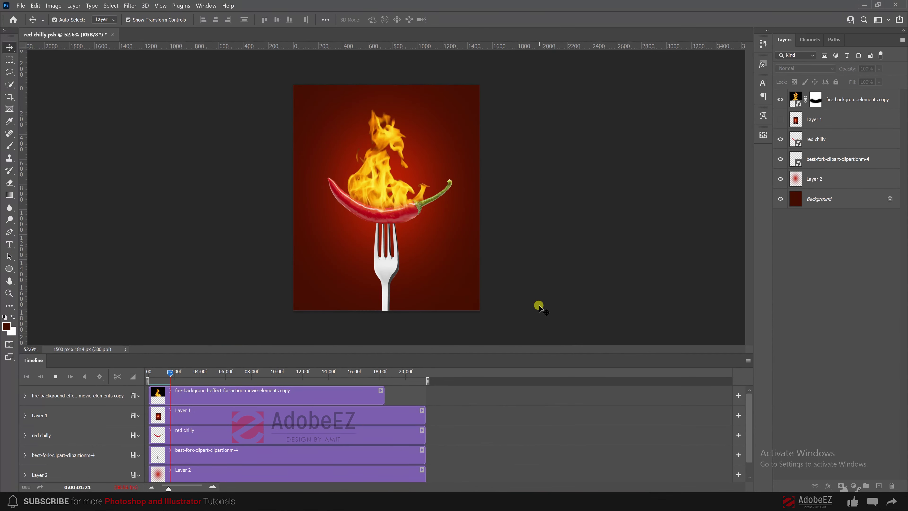
pyautogui.press('space')
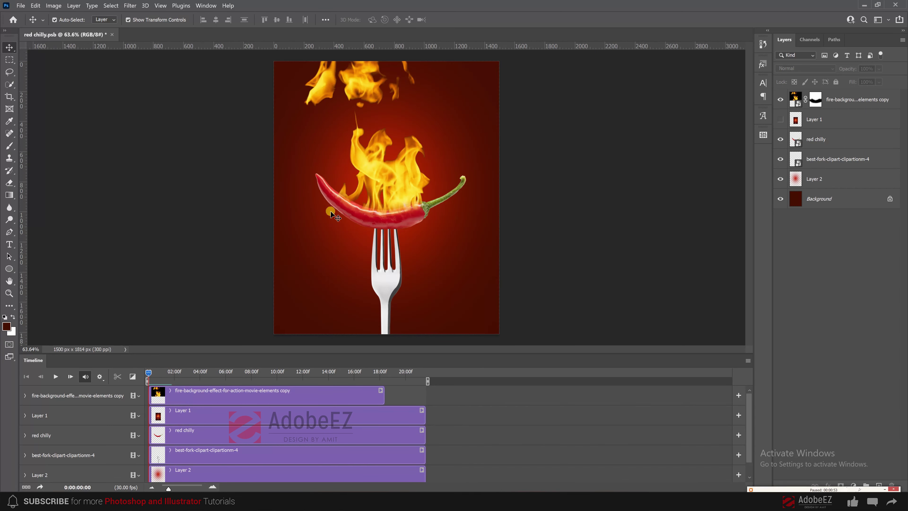
pyautogui.scroll(1, 396, 172)
pyautogui.scroll(1, 397, 172)
pyautogui.scroll(1, 391, 166)
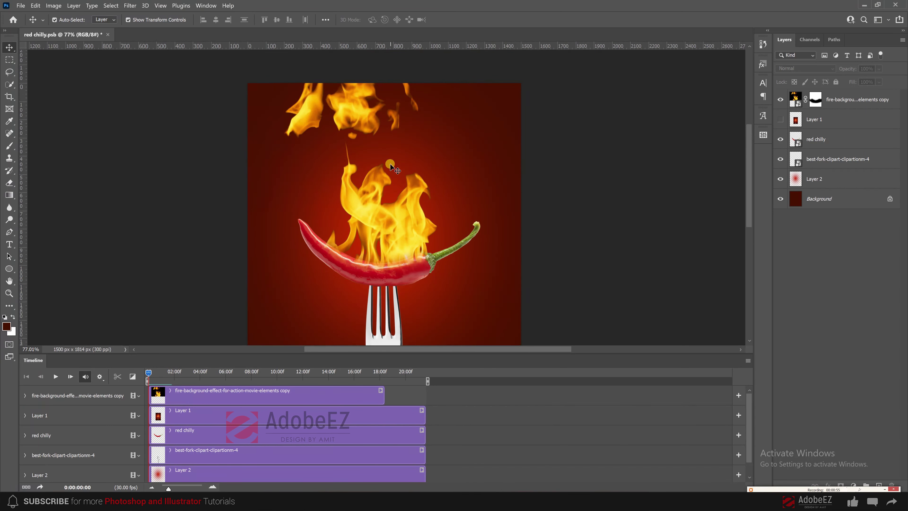
# - Place the smoke clip ezgif-1-17f311f58f on the canvas and preview the animation with it
pyautogui.hotkey('alt', 'Tab')
pyautogui.click(319, 121)
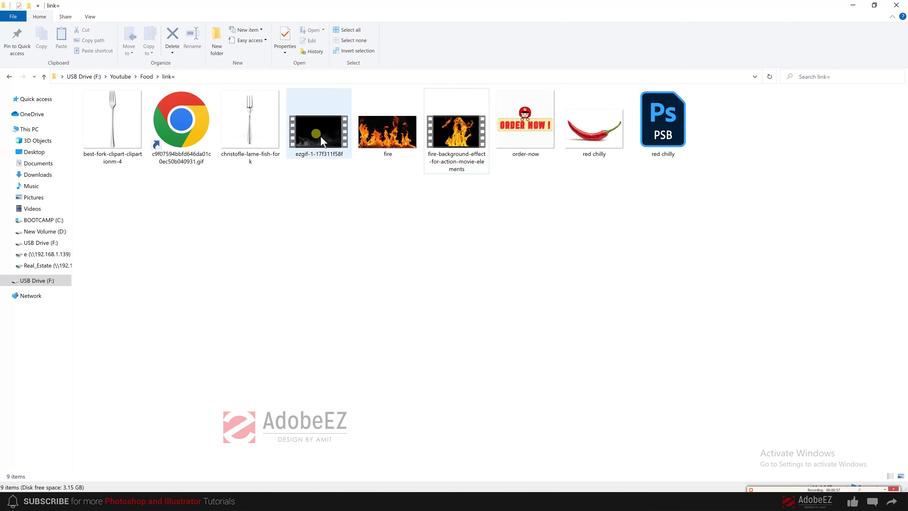
pyautogui.moveTo(319, 121)
pyautogui.mouseDown()
pyautogui.moveTo(199, 422)
pyautogui.moveTo(392, 224)
pyautogui.mouseUp()
pyautogui.doubleClick(386, 221)
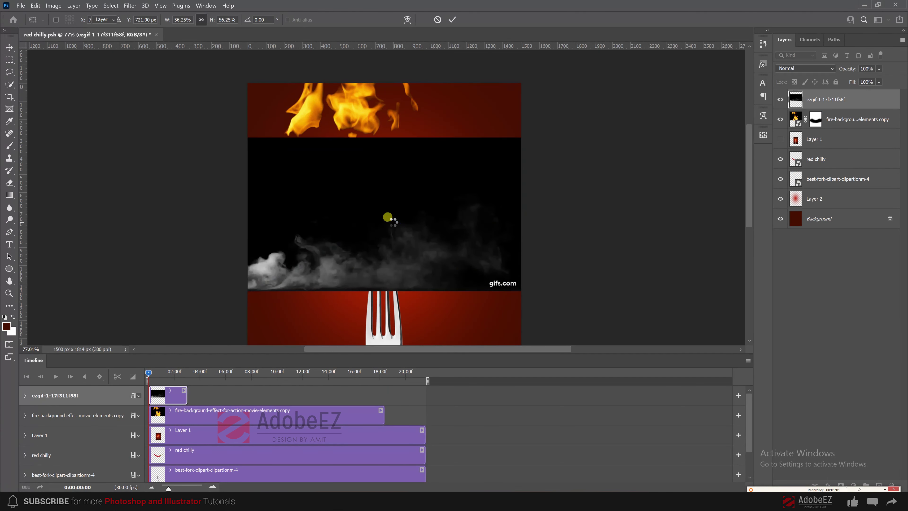
pyautogui.click(603, 230)
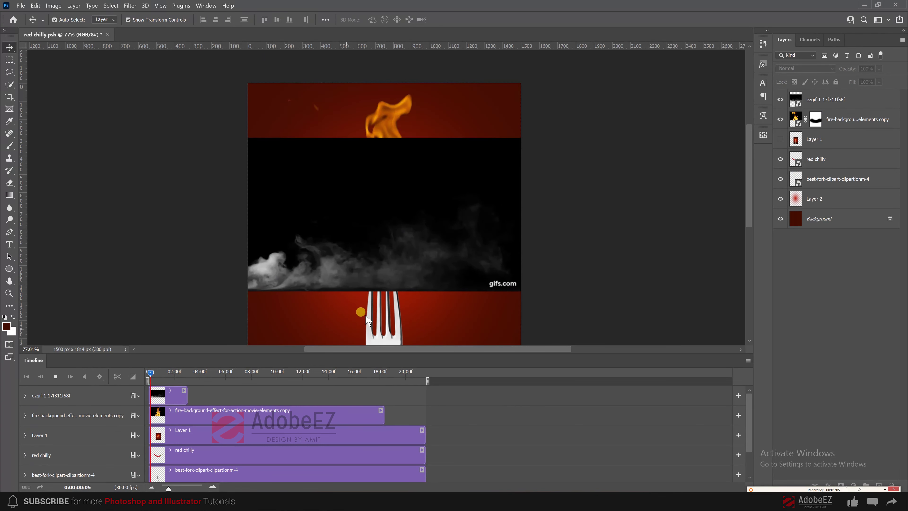
pyautogui.press('space')
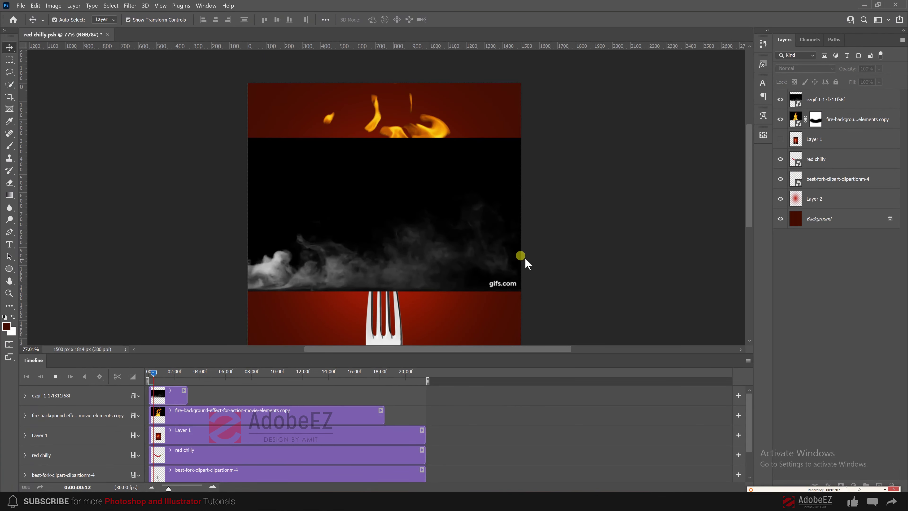
# - Rotate the smoke layer to about -66° and position it over the fork, then replay
pyautogui.press('space')
pyautogui.click(532, 258)
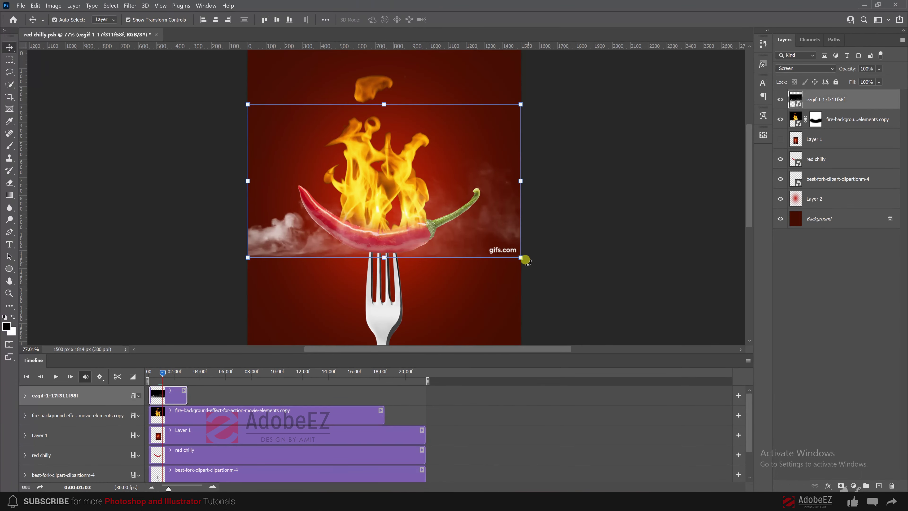
pyautogui.moveTo(528, 260); pyautogui.dragTo(538, 179)
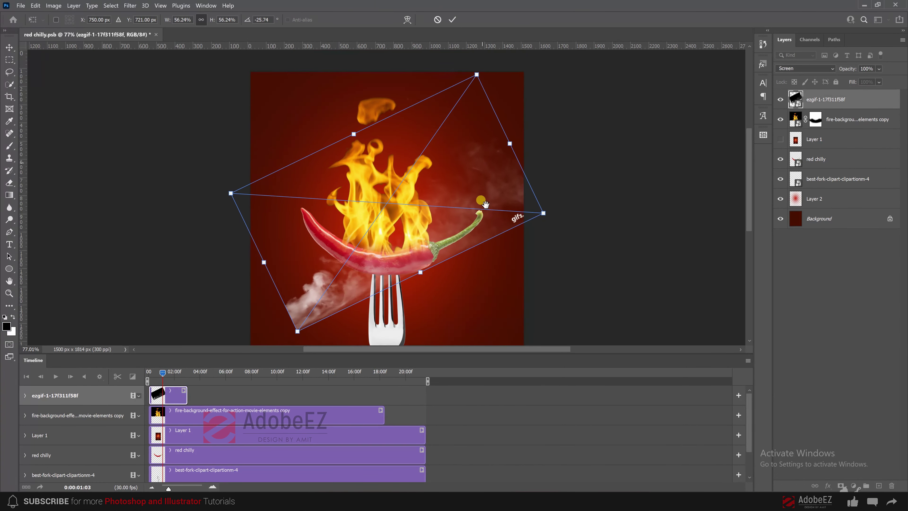
pyautogui.moveTo(502, 240); pyautogui.dragTo(461, 170)
pyautogui.moveTo(528, 197); pyautogui.dragTo(520, 175)
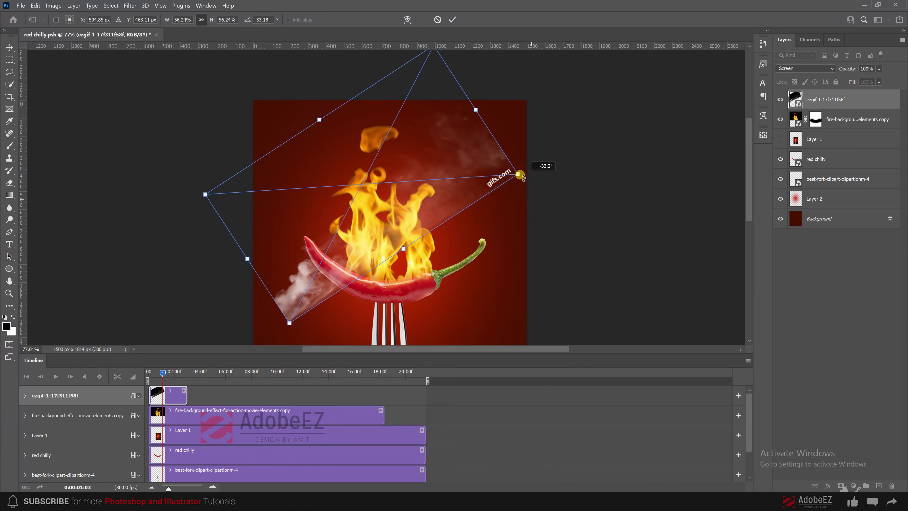
pyautogui.moveTo(467, 196)
pyautogui.mouseDown()
pyautogui.moveTo(501, 211)
pyautogui.moveTo(504, 165)
pyautogui.moveTo(480, 163)
pyautogui.mouseUp()
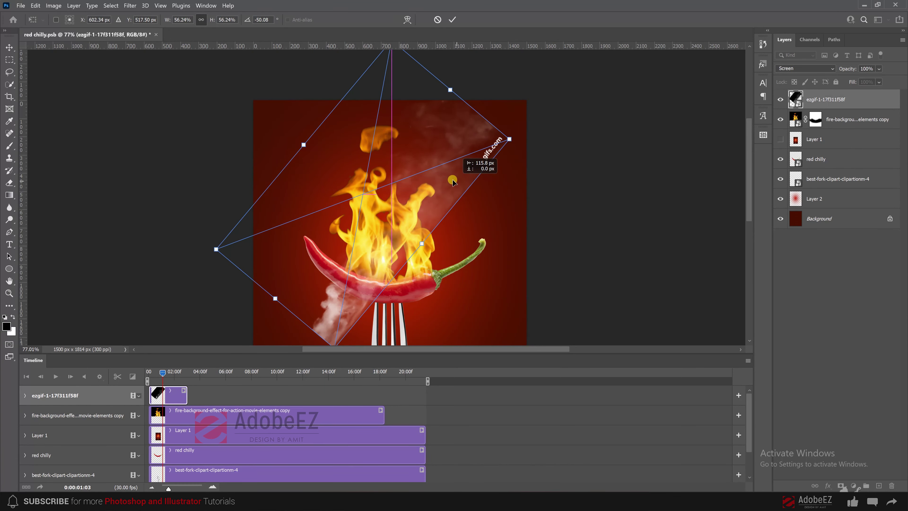
pyautogui.moveTo(437, 184); pyautogui.dragTo(455, 155)
pyautogui.moveTo(515, 168); pyautogui.dragTo(508, 133)
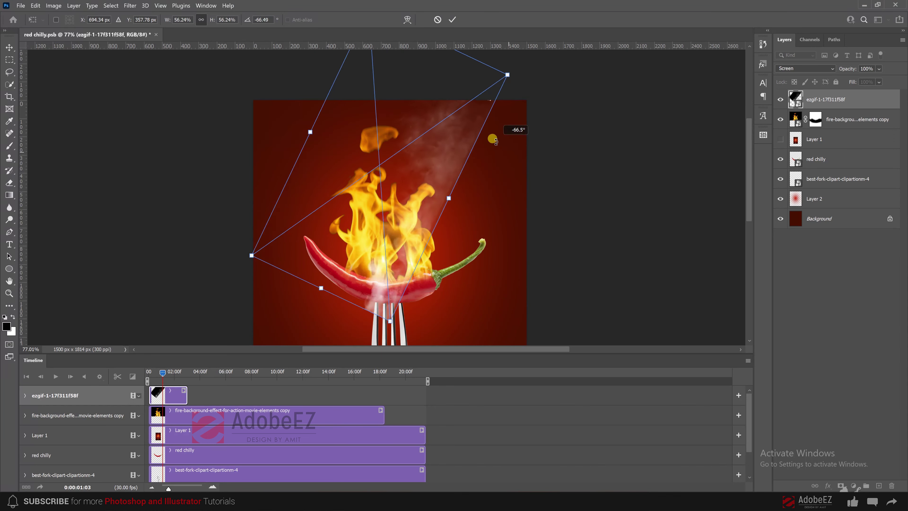
pyautogui.moveTo(436, 186); pyautogui.dragTo(423, 190)
pyautogui.press('Return')
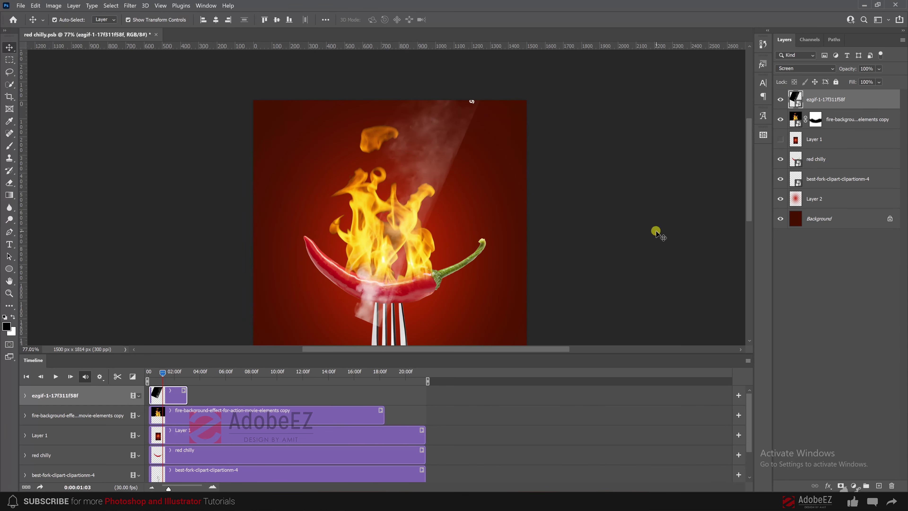
pyautogui.press('space')
# - Extend the smoke clip to about 13:18 on the Timeline and preview it
pyautogui.click(127, 441)
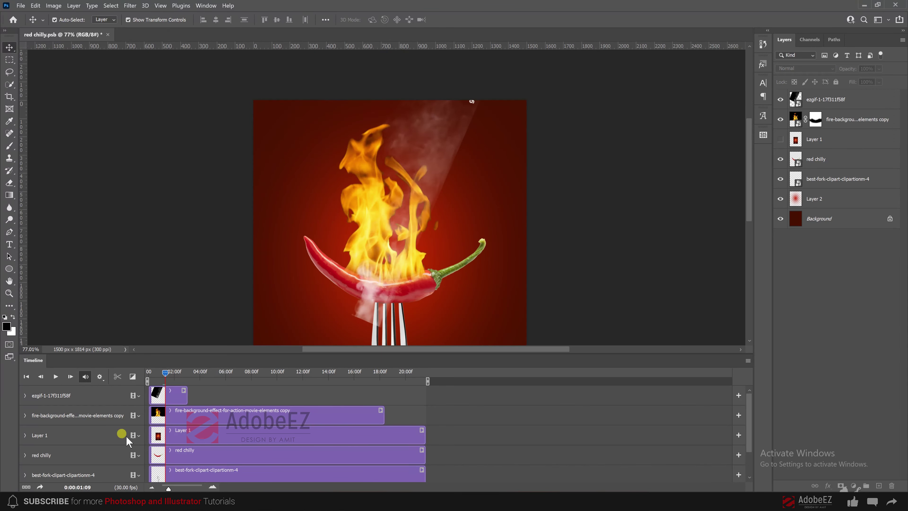
pyautogui.moveTo(189, 400); pyautogui.dragTo(400, 400)
pyautogui.press('space')
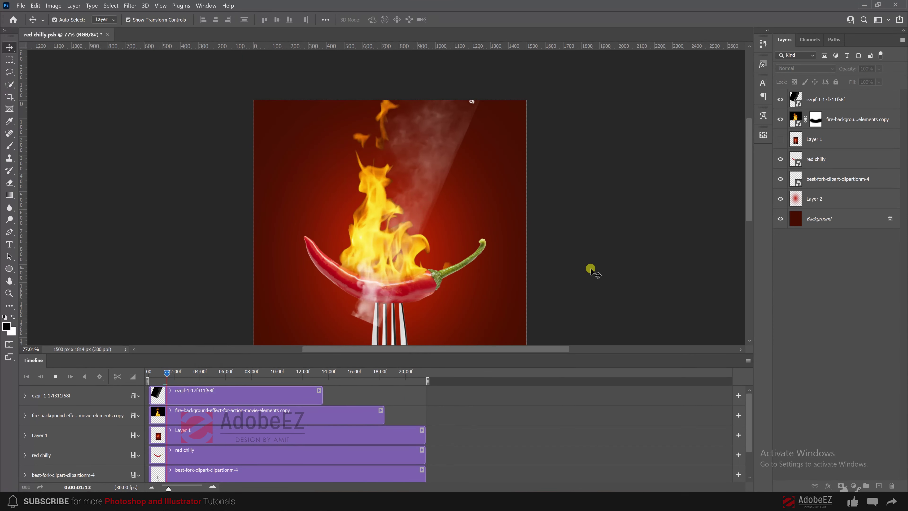
pyautogui.press('space')
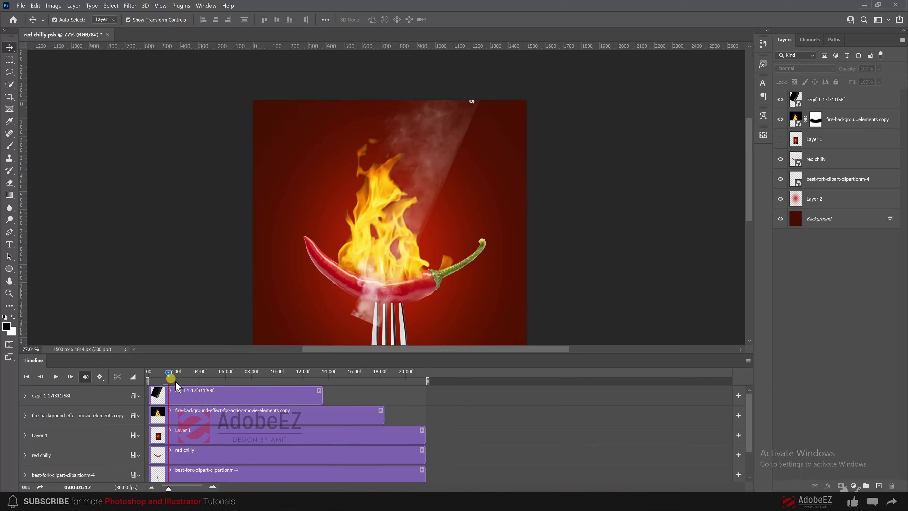
# - Move the smoke up-left so it drifts above the flames
pyautogui.moveTo(168, 375); pyautogui.dragTo(157, 375)
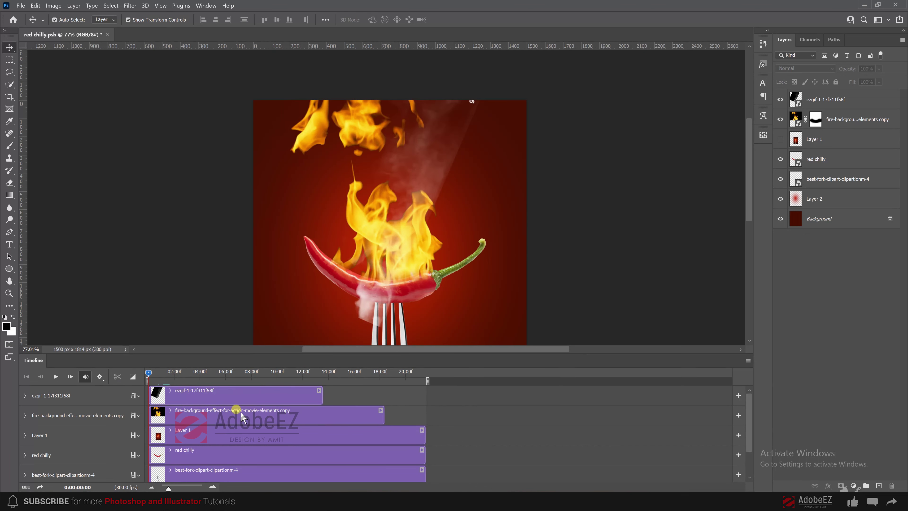
pyautogui.moveTo(445, 174); pyautogui.dragTo(419, 164)
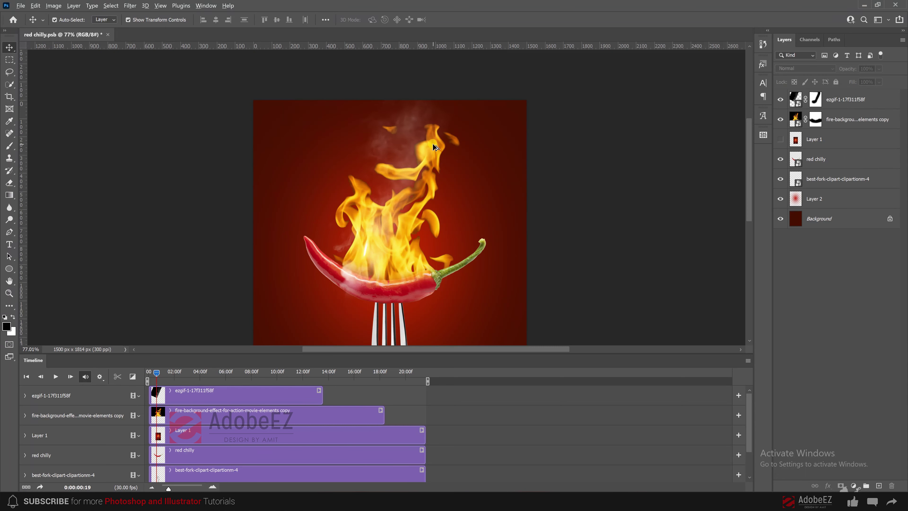
pyautogui.moveTo(396, 132); pyautogui.dragTo(456, 147)
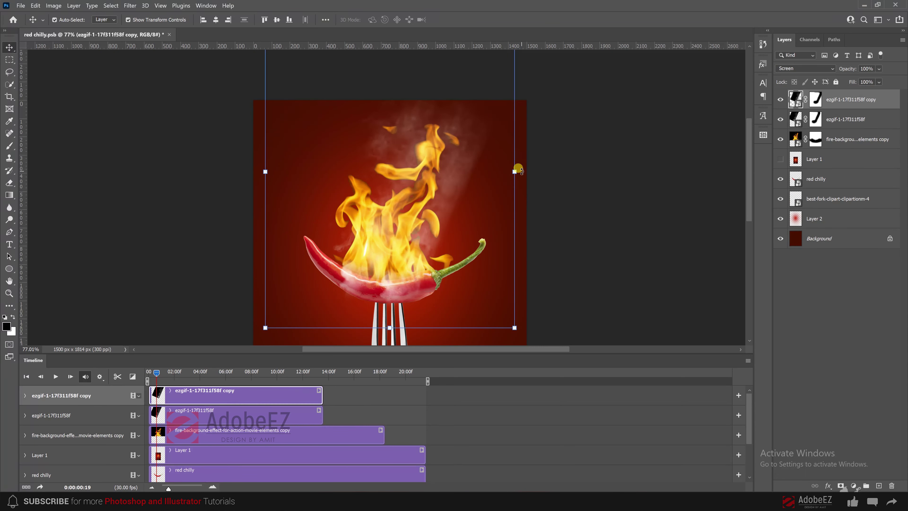
# - Rotate the smoke copy about -20° and nudge it slightly right
pyautogui.moveTo(518, 169); pyautogui.dragTo(537, 116)
pyautogui.moveTo(440, 181)
pyautogui.mouseDown()
pyautogui.moveTo(449, 182)
pyautogui.moveTo(439, 181)
pyautogui.mouseUp()
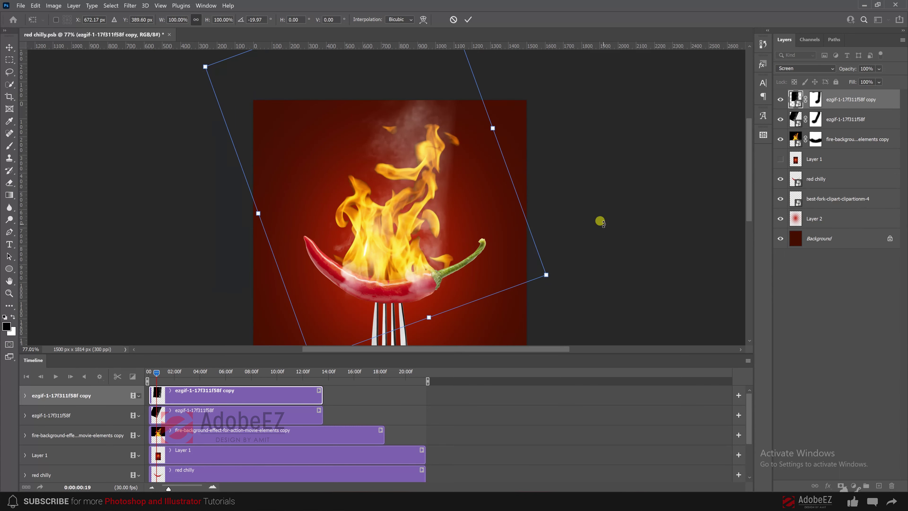
pyautogui.click(466, 19)
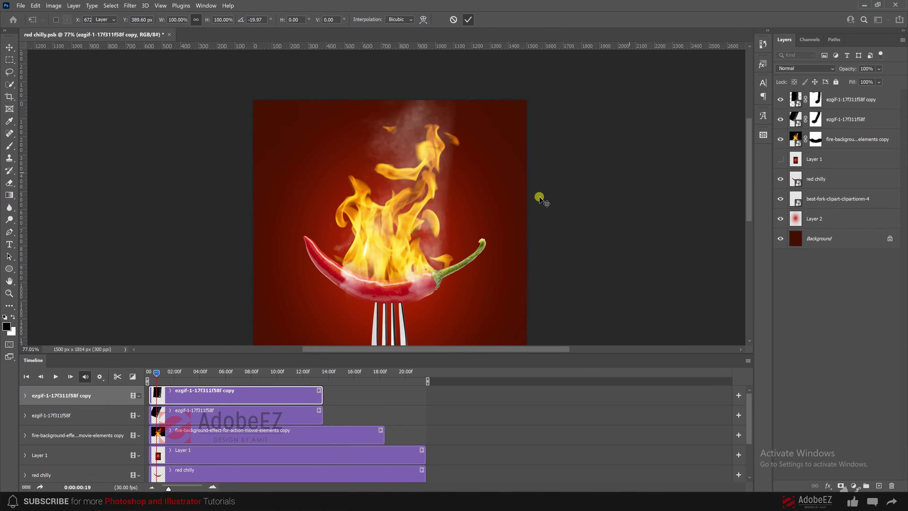
pyautogui.click(392, 168)
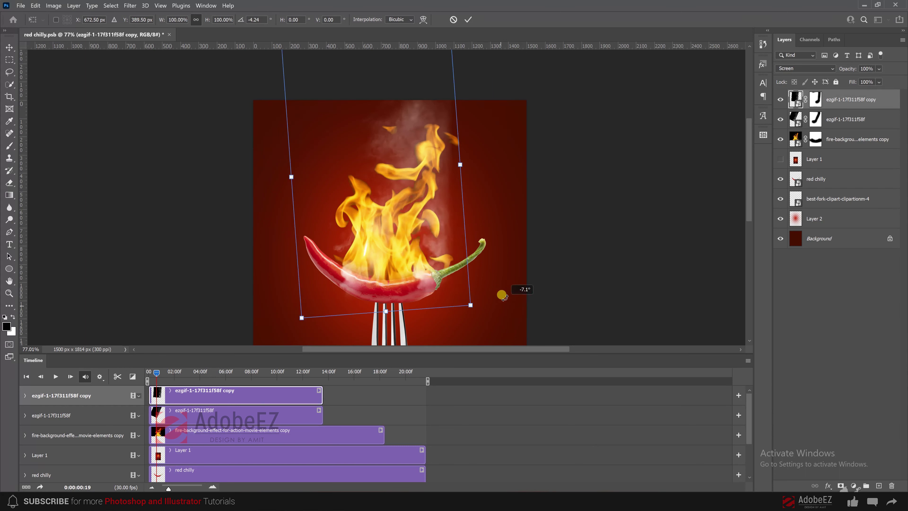
# - Tilt the top flame layer and shift it onto the chilli
pyautogui.moveTo(465, 316); pyautogui.dragTo(515, 279)
pyautogui.moveTo(447, 228); pyautogui.dragTo(422, 228)
pyautogui.press('Return')
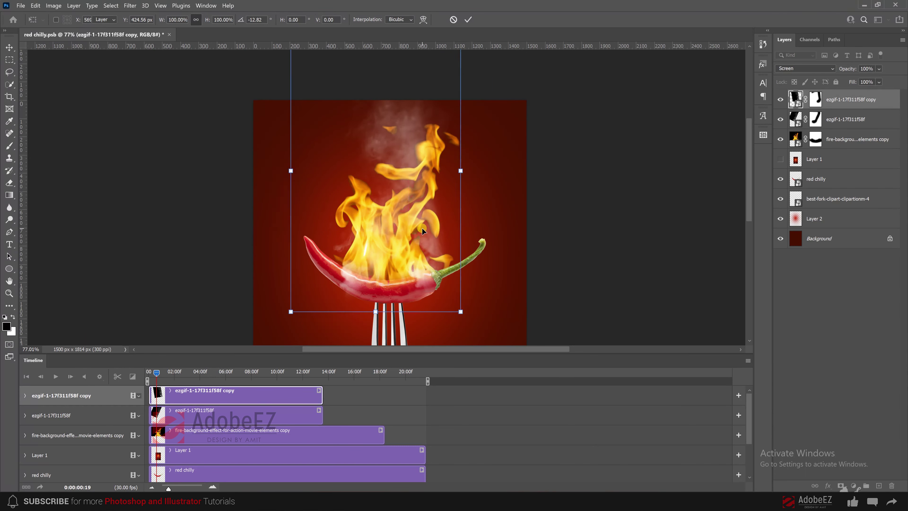
# - Tilt the ezgif-1-17f311f58f flame layer more steeply and move it down onto the chilli
pyautogui.click(846, 121)
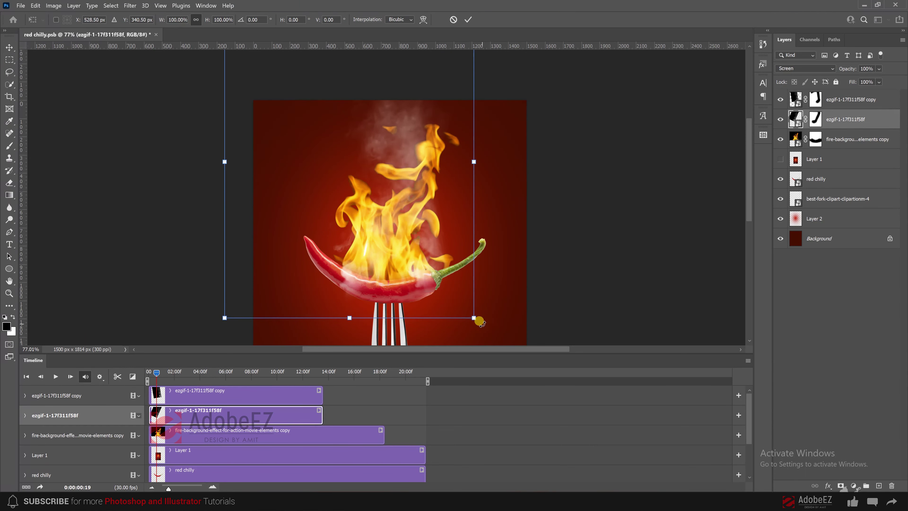
pyautogui.moveTo(478, 321); pyautogui.dragTo(508, 300)
pyautogui.moveTo(428, 243); pyautogui.dragTo(398, 243)
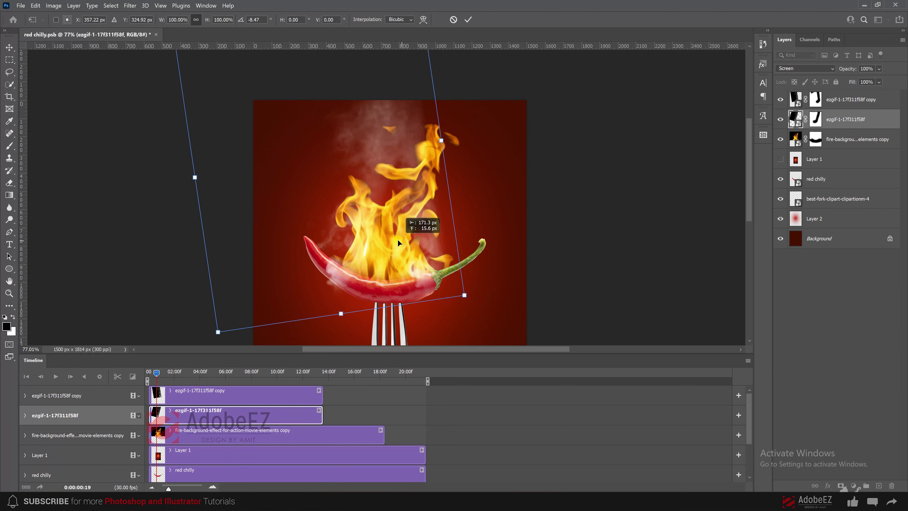
pyautogui.moveTo(465, 311); pyautogui.dragTo(481, 278)
pyautogui.moveTo(429, 247); pyautogui.dragTo(398, 233)
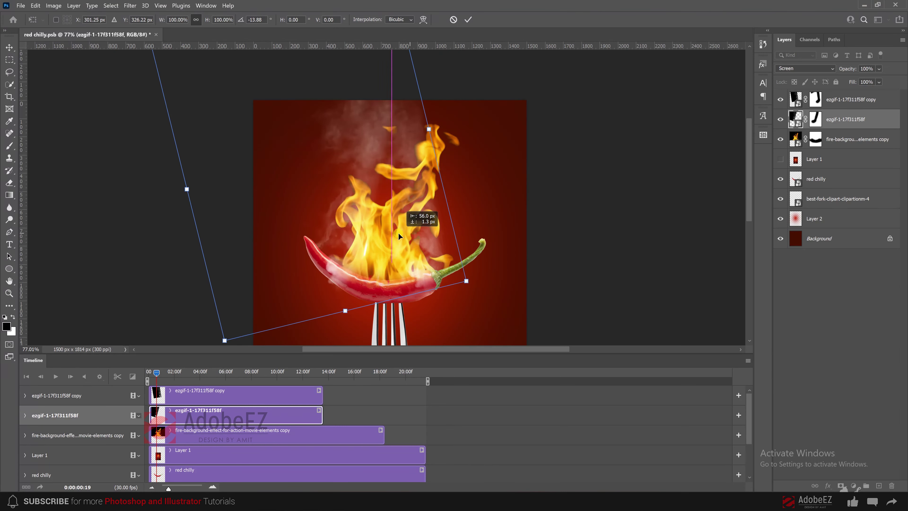
pyautogui.moveTo(487, 278); pyautogui.dragTo(521, 246)
pyautogui.moveTo(400, 238)
pyautogui.mouseDown()
pyautogui.moveTo(422, 251)
pyautogui.moveTo(412, 249)
pyautogui.mouseUp()
pyautogui.press('Return')
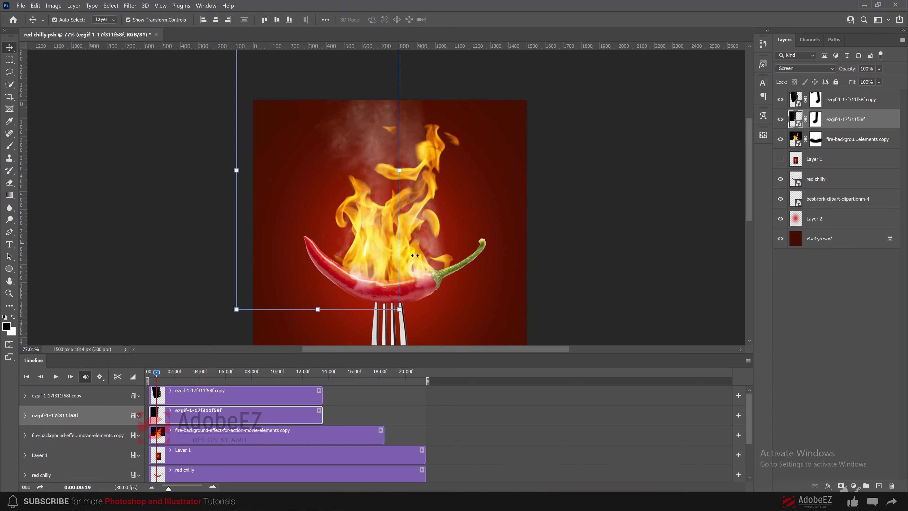
# - Deselect, switch between the two flame layers and replay the animation
pyautogui.click(521, 352)
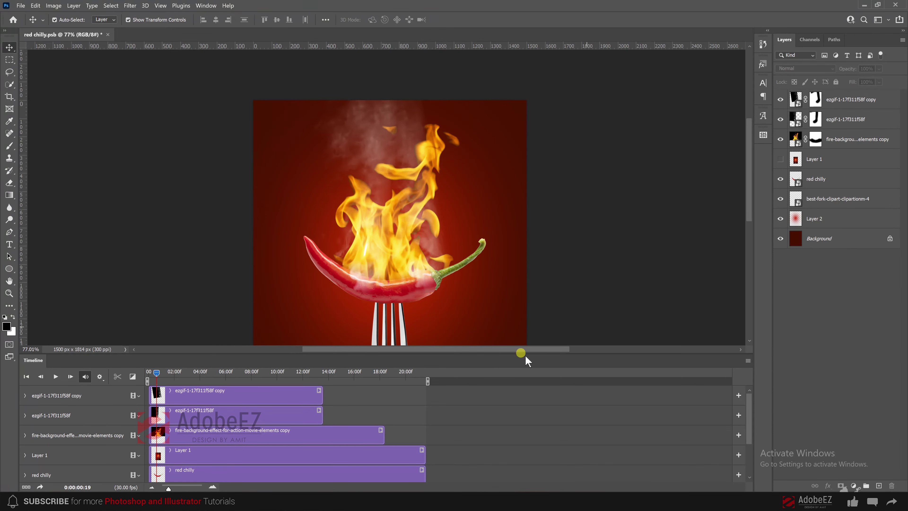
pyautogui.click(496, 365)
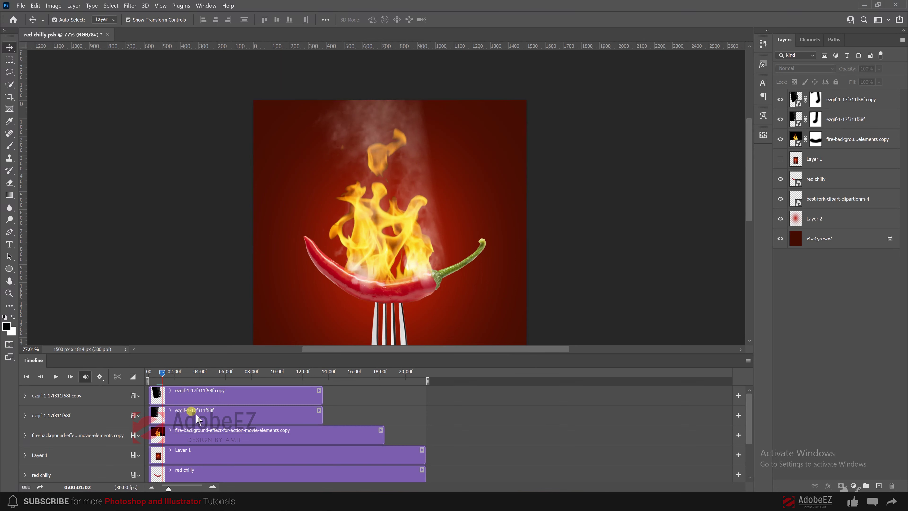
pyautogui.click(202, 395)
pyautogui.hotkey('alt', '[')
pyautogui.press('space')
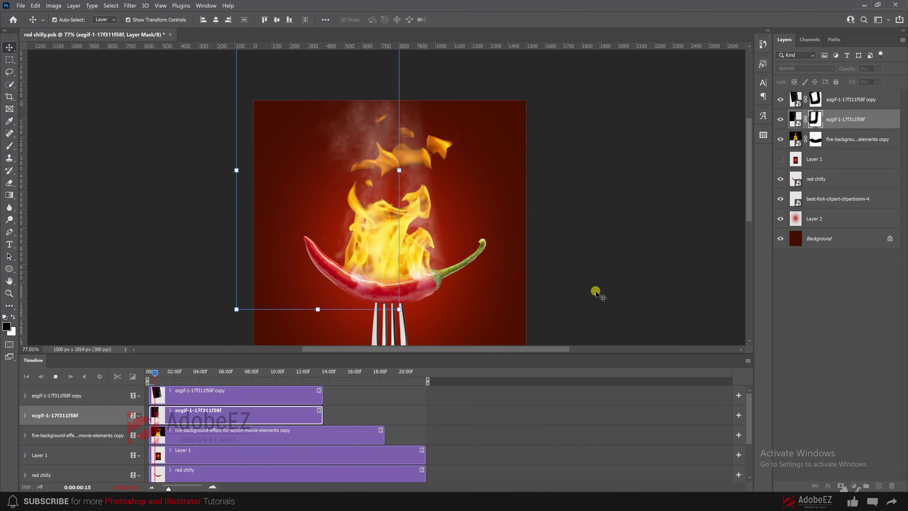
# - Stop, replay and pause the flame animation to review it
pyautogui.press('space')
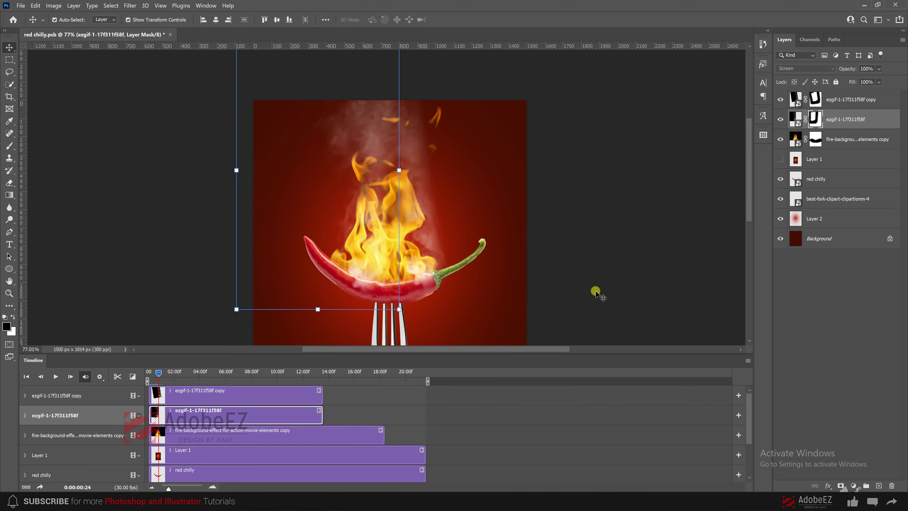
pyautogui.scroll(-3, 531, 203)
pyautogui.click(552, 209)
pyautogui.scroll(1, 549, 203)
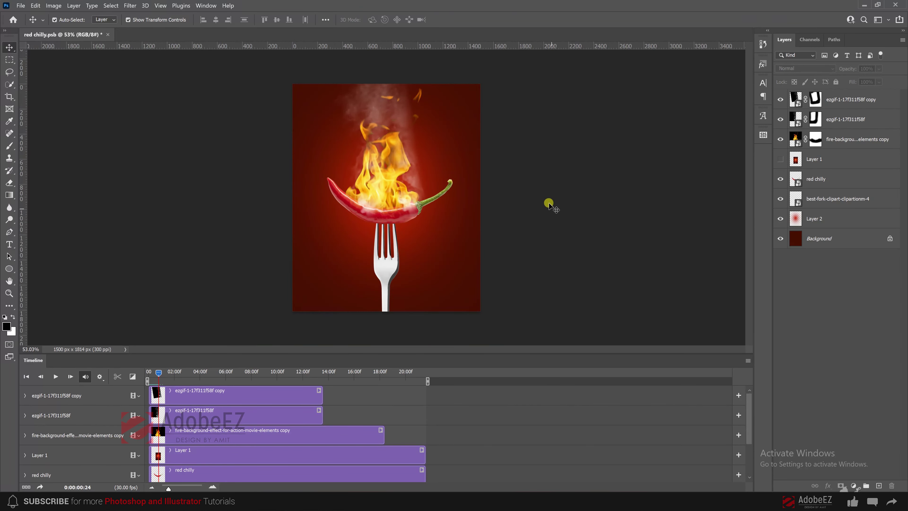
pyautogui.press('space')
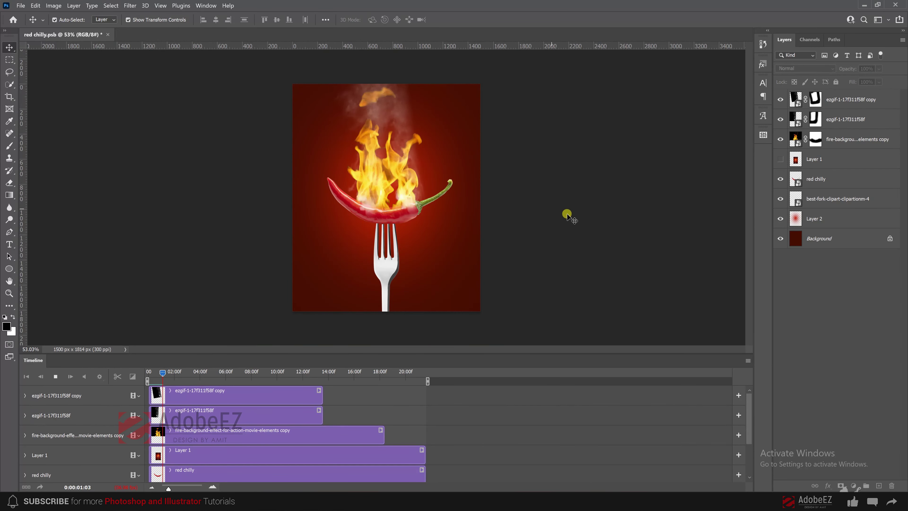
pyautogui.press('space')
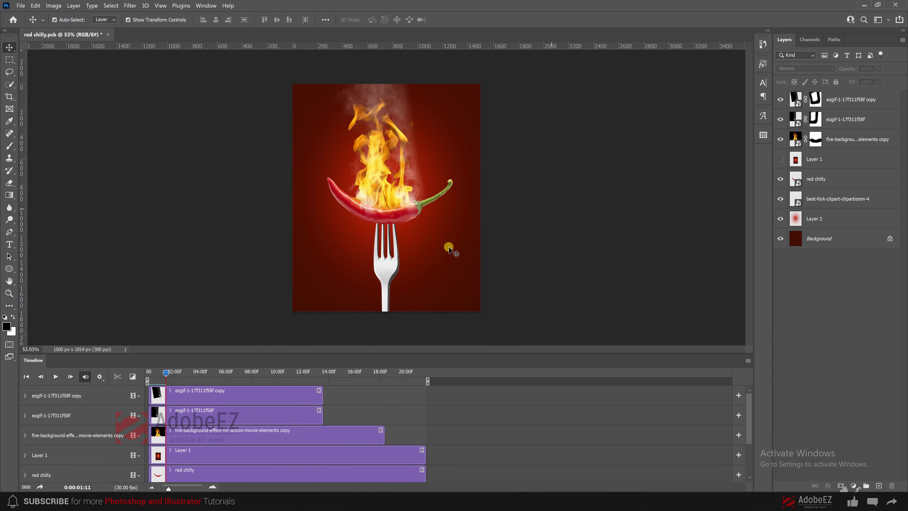
pyautogui.scroll(1, 450, 251)
# - Lower the two ezgif-1-17f311f58f layers' opacity to 63% and 46%, then replay
pyautogui.click(342, 154)
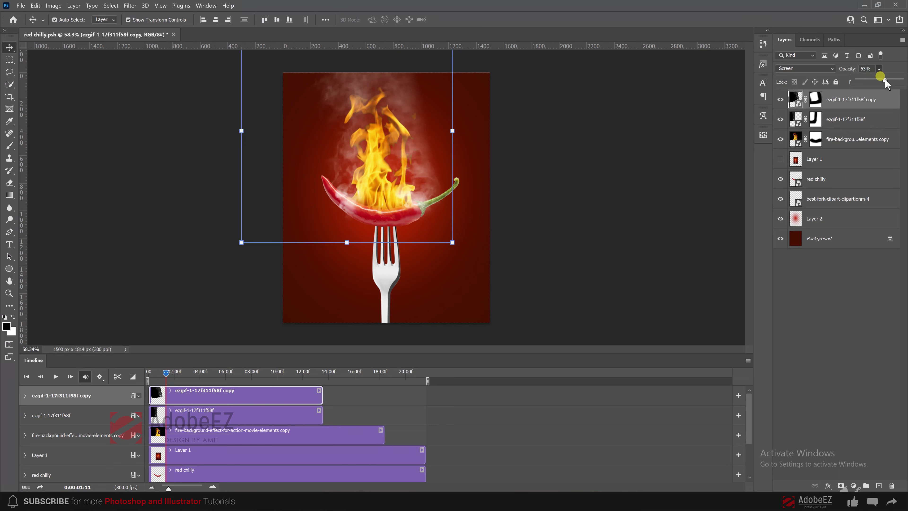
pyautogui.moveTo(885, 80); pyautogui.dragTo(882, 81)
pyautogui.click(849, 121)
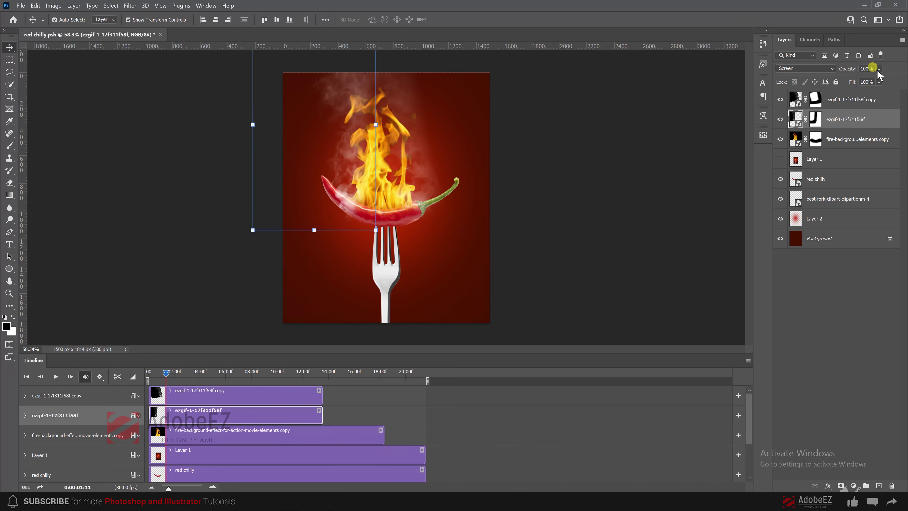
pyautogui.moveTo(885, 82); pyautogui.dragTo(883, 81)
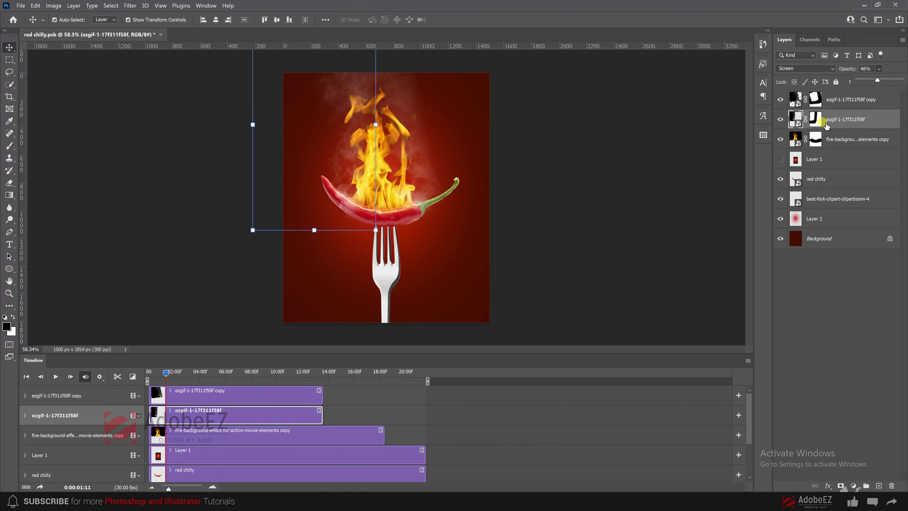
pyautogui.click(446, 333)
pyautogui.press('space')
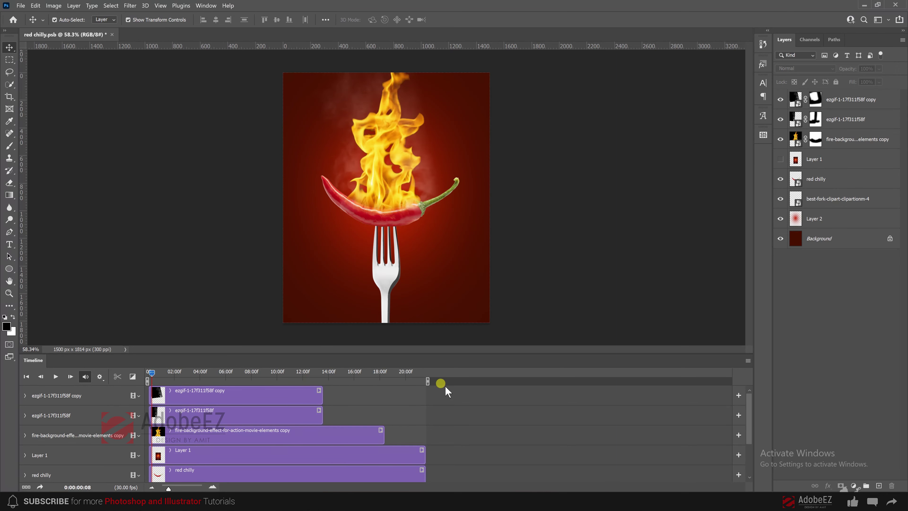
pyautogui.press('space')
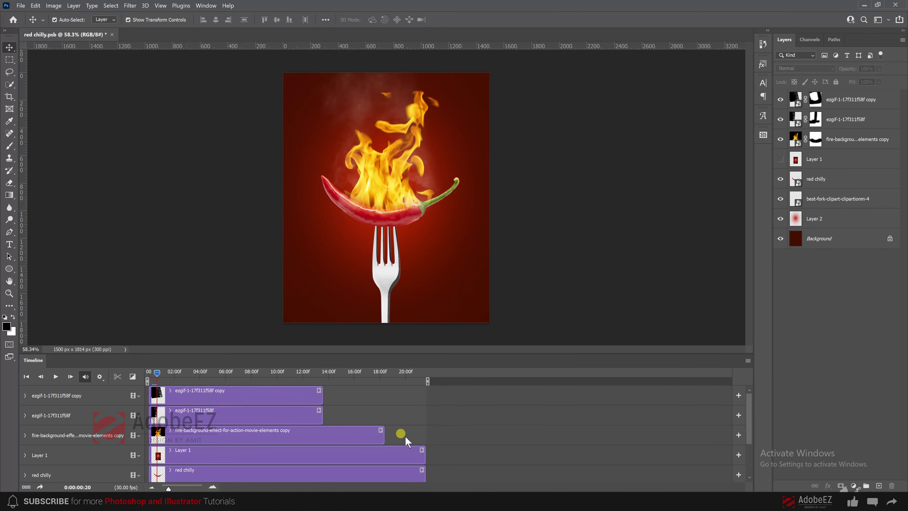
# - Solo the Background layer and sample its dark red 3a0b02 as the foreground colour
pyautogui.click(840, 217)
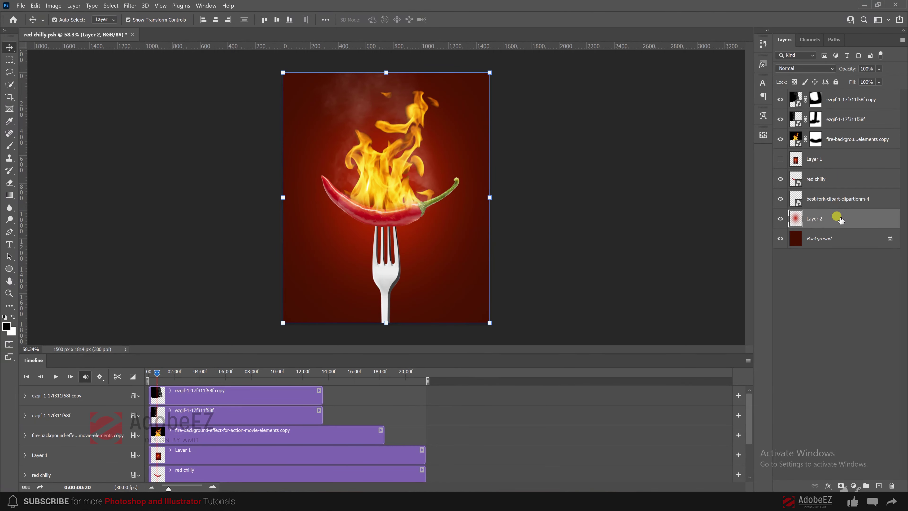
pyautogui.click(608, 276)
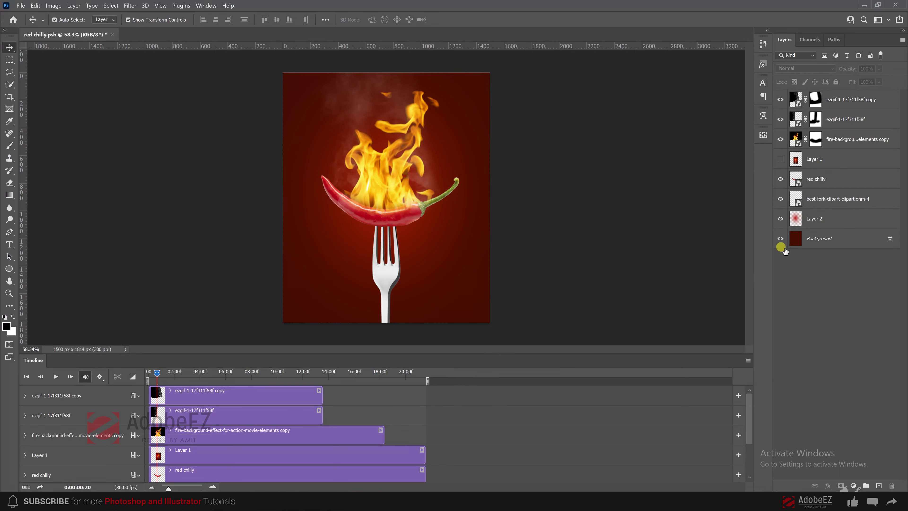
pyautogui.keyDown('alt'); pyautogui.click(780, 238); pyautogui.keyUp('alt')
pyautogui.click(7, 328)
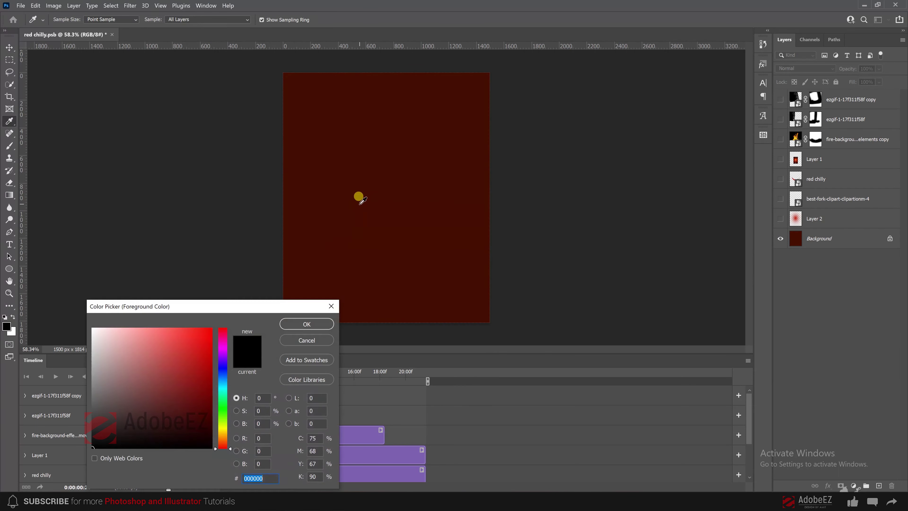
pyautogui.click(359, 197)
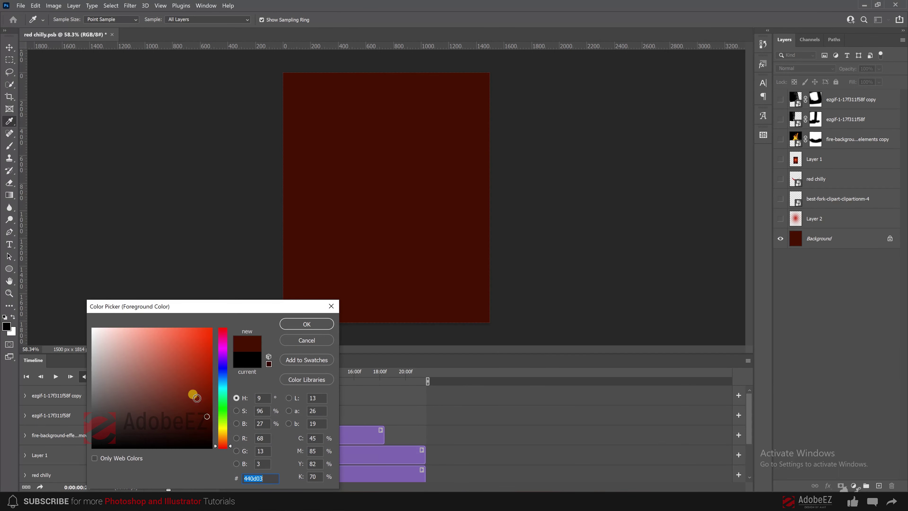
pyautogui.click(334, 324)
# - Show all layers again and fit the whole canvas in the window
pyautogui.click(836, 242)
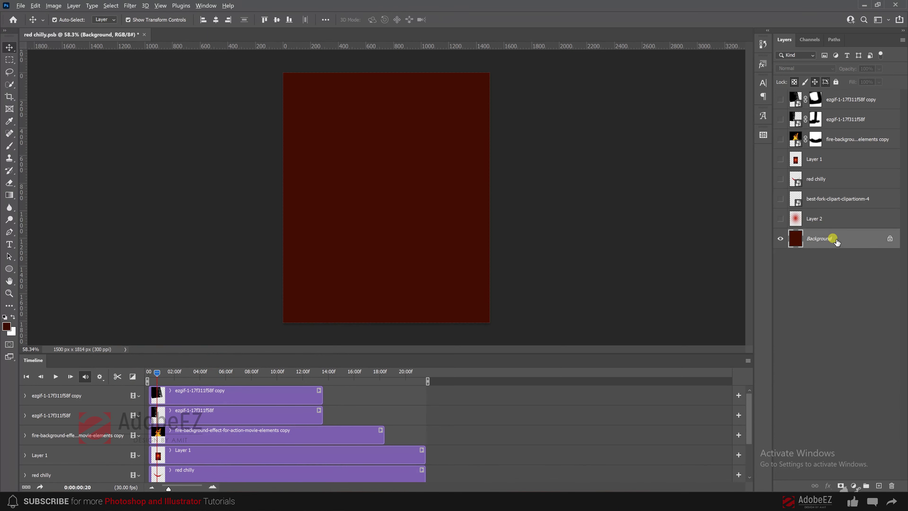
pyautogui.keyDown('alt'); pyautogui.click(779, 238); pyautogui.keyUp('alt')
pyautogui.click(629, 210)
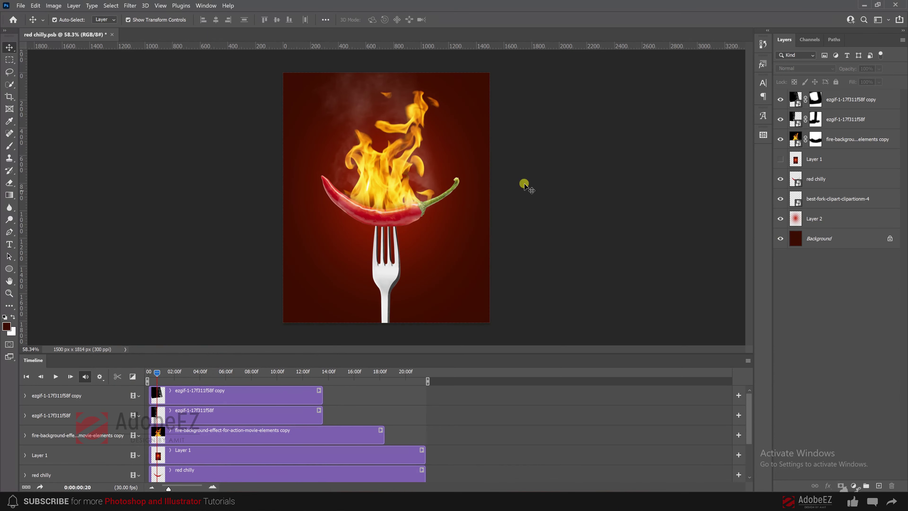
pyautogui.hotkey('ctrl', '0')
# - Go to frame 26, zoom out and preview the playing animation full screen
pyautogui.moveTo(158, 373); pyautogui.dragTo(160, 372)
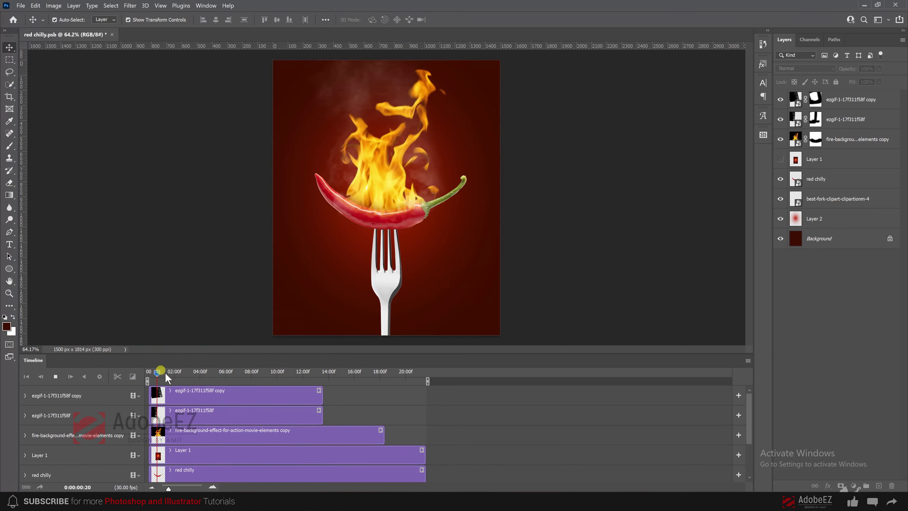
pyautogui.hotkey('ctrl', '-')
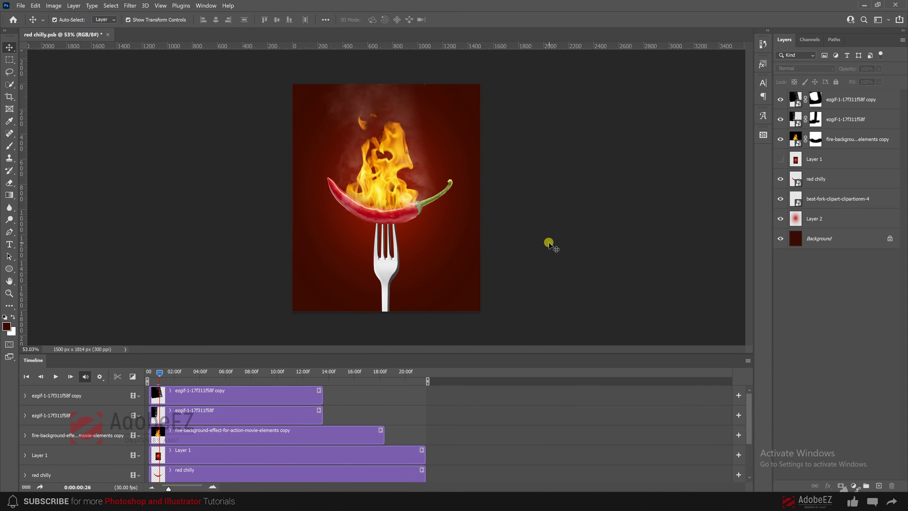
pyautogui.press('space')
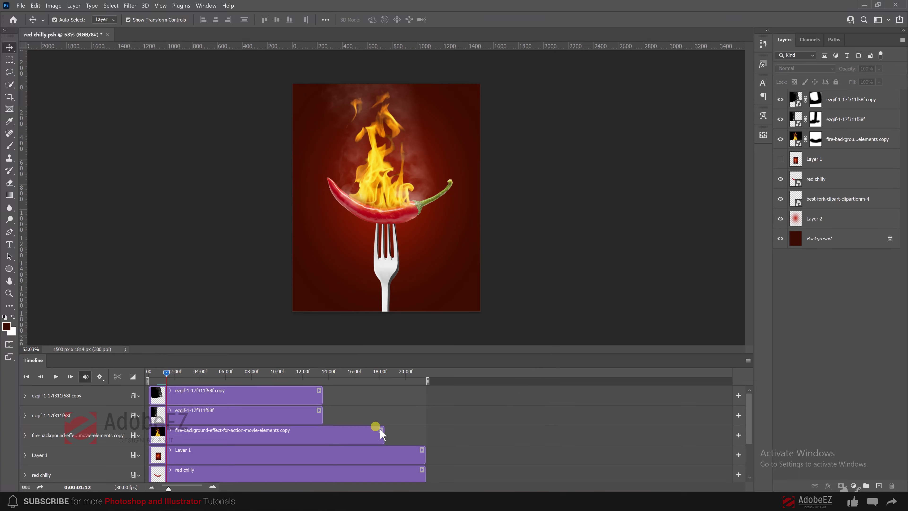
pyautogui.press('f')
pyautogui.press('f')
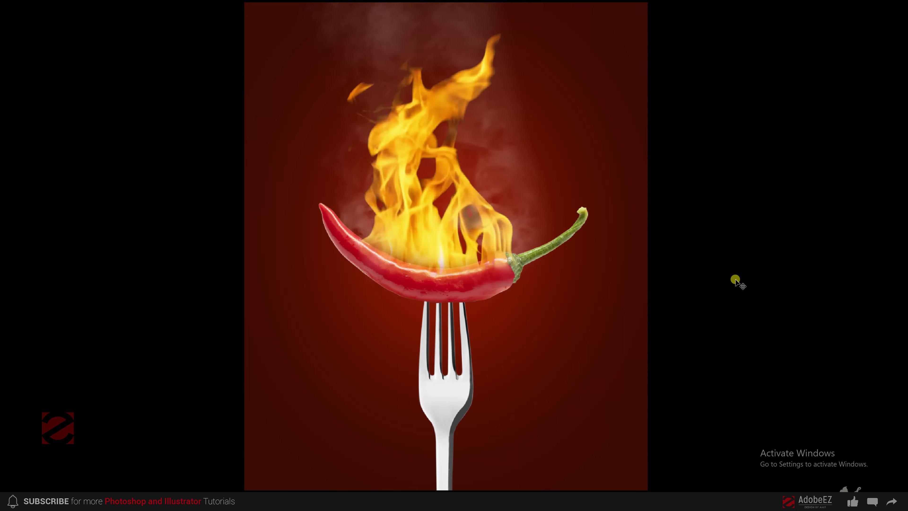
pyautogui.press('Escape')
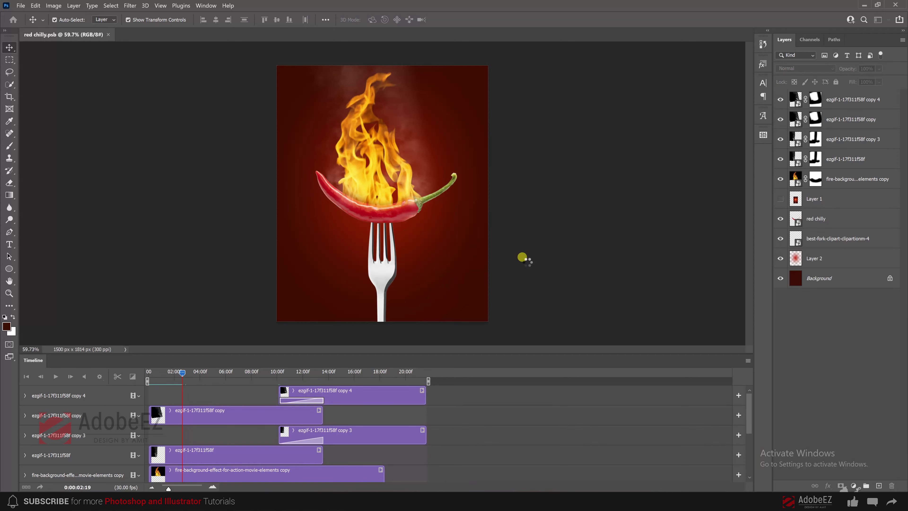